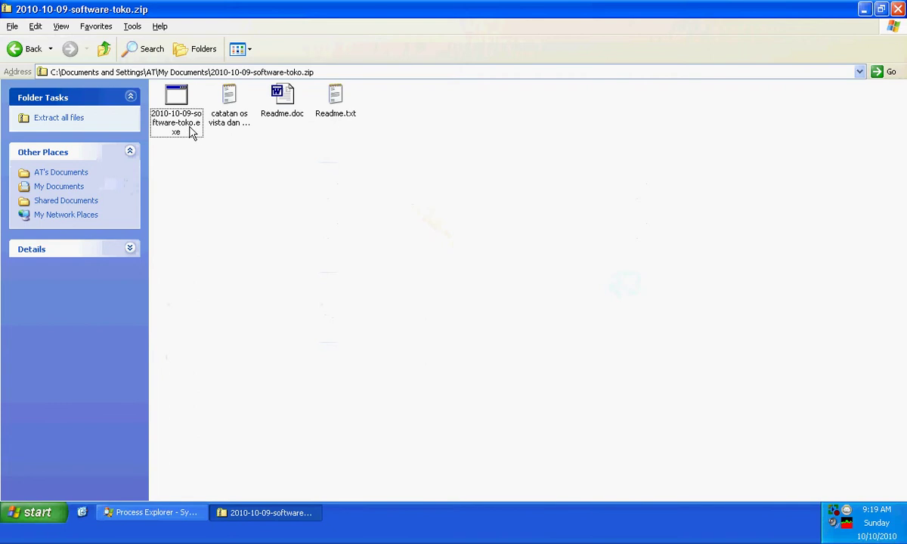
Step: Run 2010-10-09-software-toko.exe from inside the zip folder, accepting the Compressed Folders warning
{"action": "double_click", "coordinate": [191, 132]}
{"action": "left_click", "coordinate": [488, 293]}
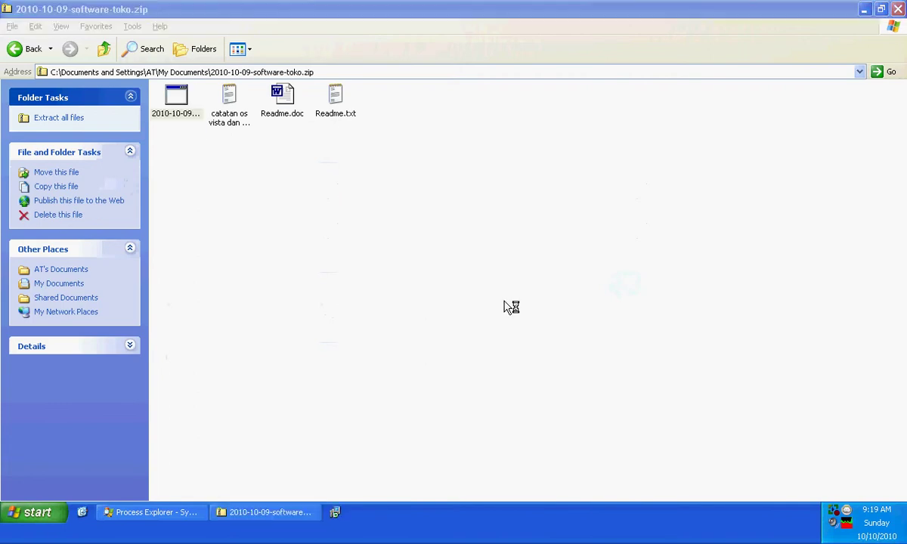
Step: Install Software Toko with the default folder and Start Menu settings, then finish and launch it
{"action": "left_click", "coordinate": [533, 372]}
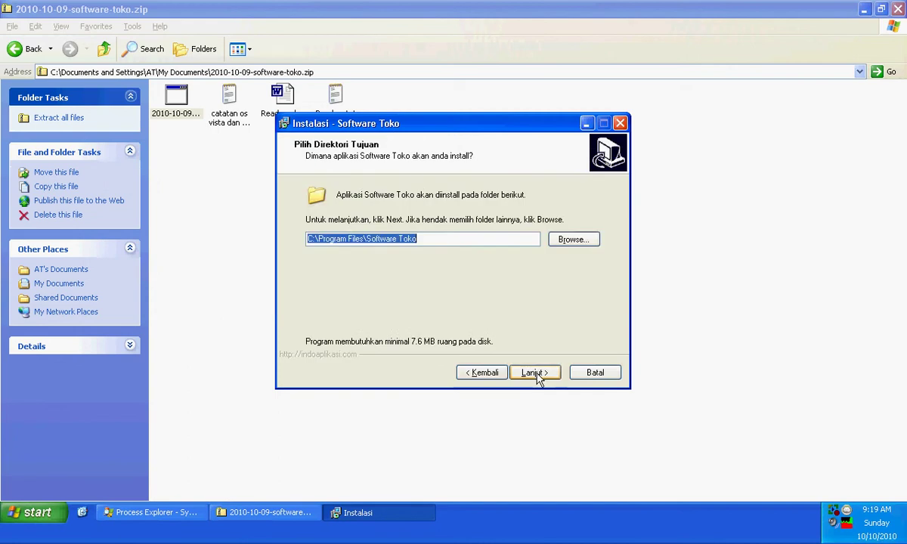
{"action": "left_click", "coordinate": [535, 373]}
{"action": "left_click", "coordinate": [534, 373]}
{"action": "left_click", "coordinate": [534, 372]}
{"action": "left_click", "coordinate": [534, 372]}
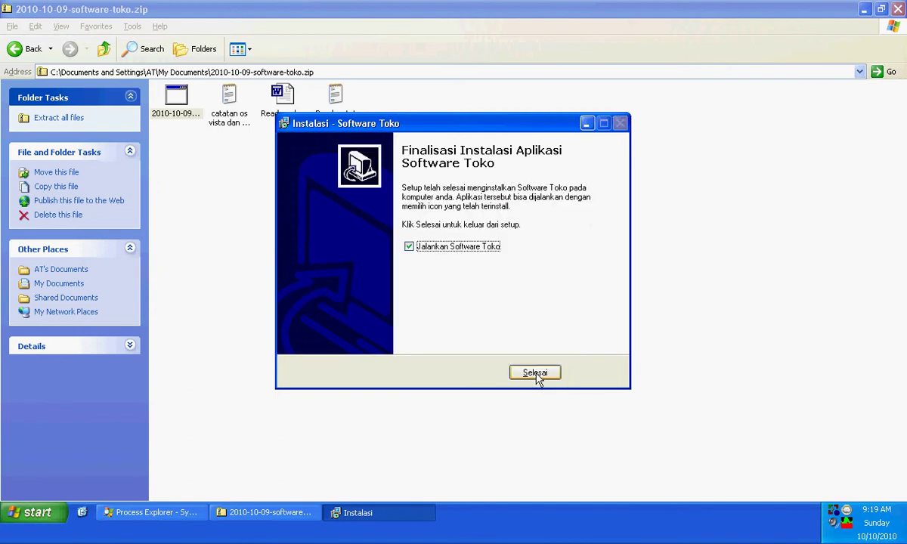
{"action": "left_click", "coordinate": [536, 374]}
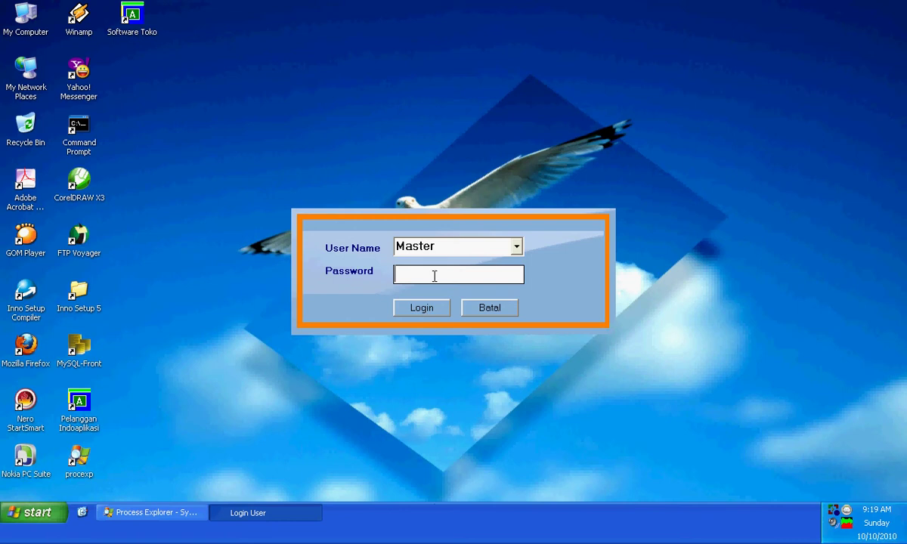
Step: Log in to Software Toko as the Master user
{"action": "left_click", "coordinate": [518, 252]}
{"action": "left_click", "coordinate": [483, 276]}
{"action": "left_click", "coordinate": [421, 309]}
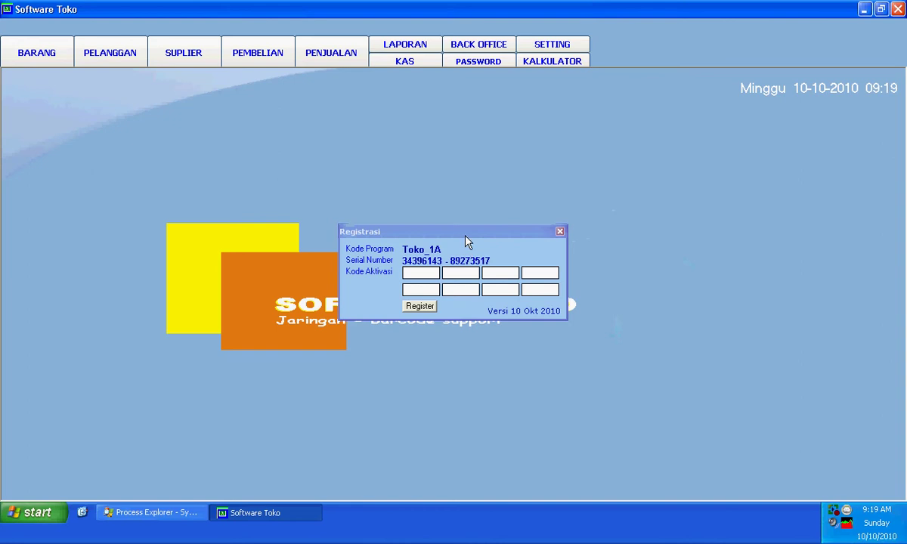
Step: Dismiss the Registrasi prompt, then view the BARANG product list and close it
{"action": "left_click", "coordinate": [560, 233]}
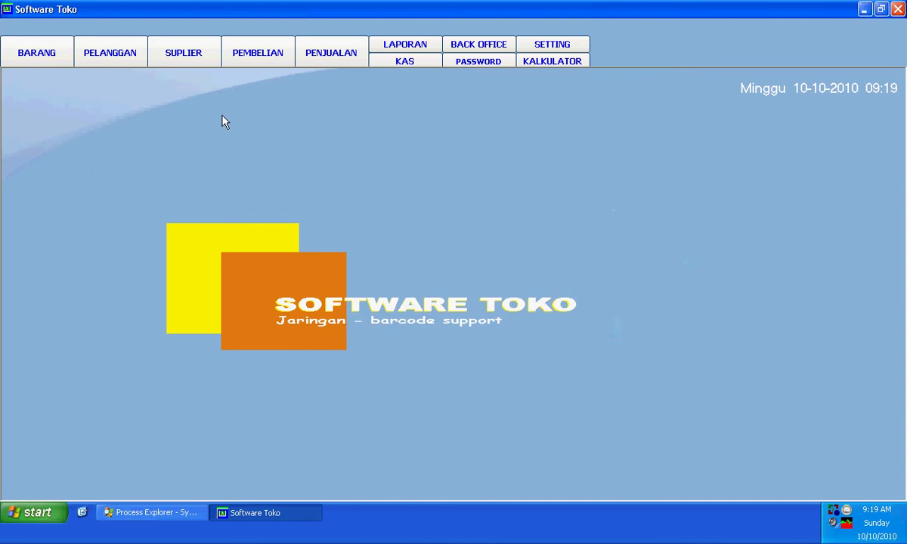
{"action": "left_click", "coordinate": [43, 50]}
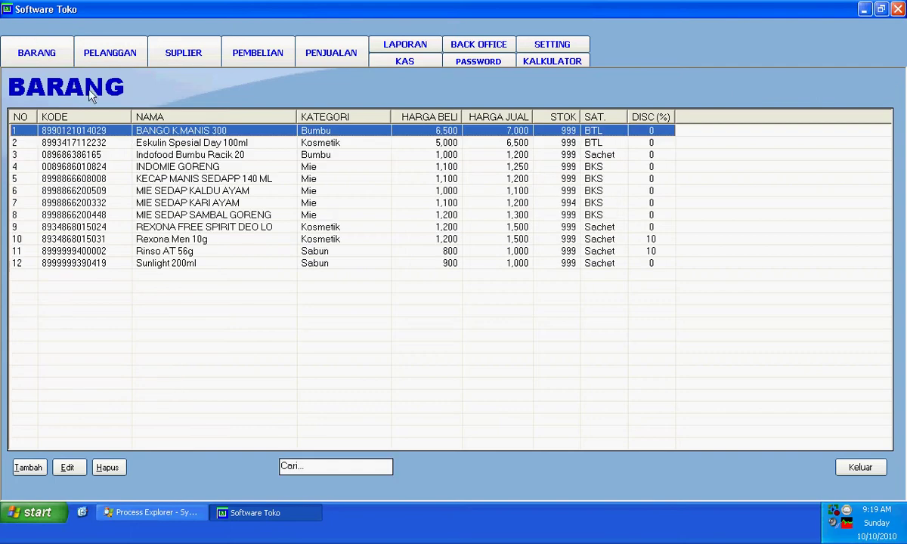
{"action": "left_click", "coordinate": [851, 478]}
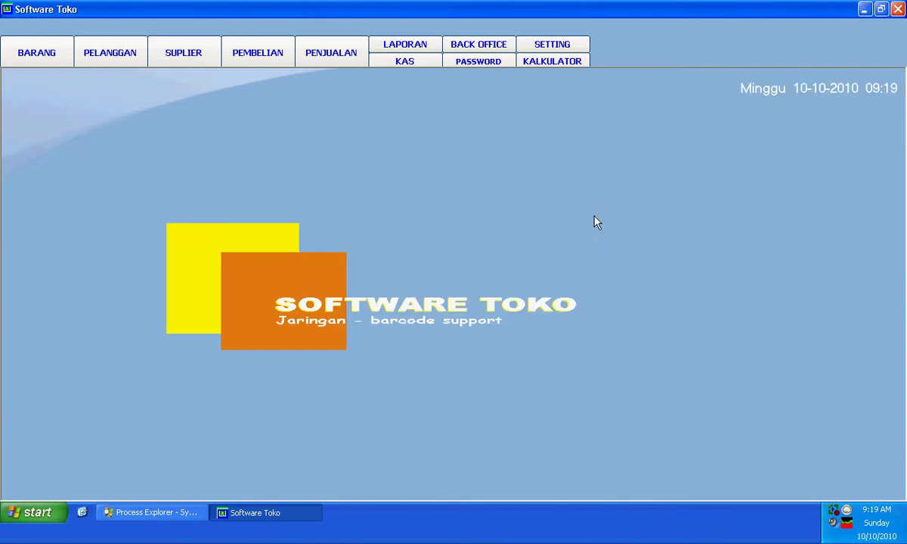
Step: Open the SETTING page showing operators, receipt texts and the DATABASE TOKO.mdb location
{"action": "left_click", "coordinate": [557, 44]}
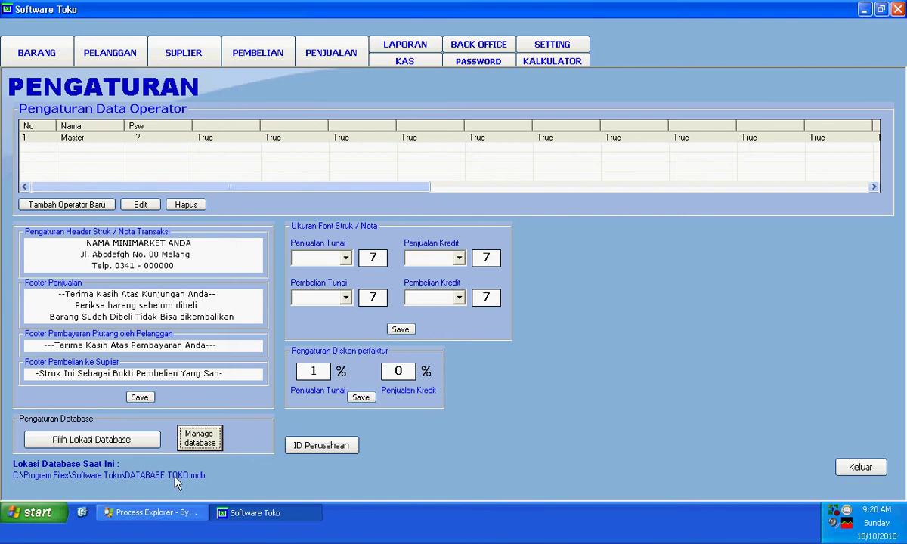
Step: Begin changing the database location and browse to the server's d share, then cancel the browse
{"action": "left_click", "coordinate": [116, 445]}
{"action": "left_click", "coordinate": [428, 298]}
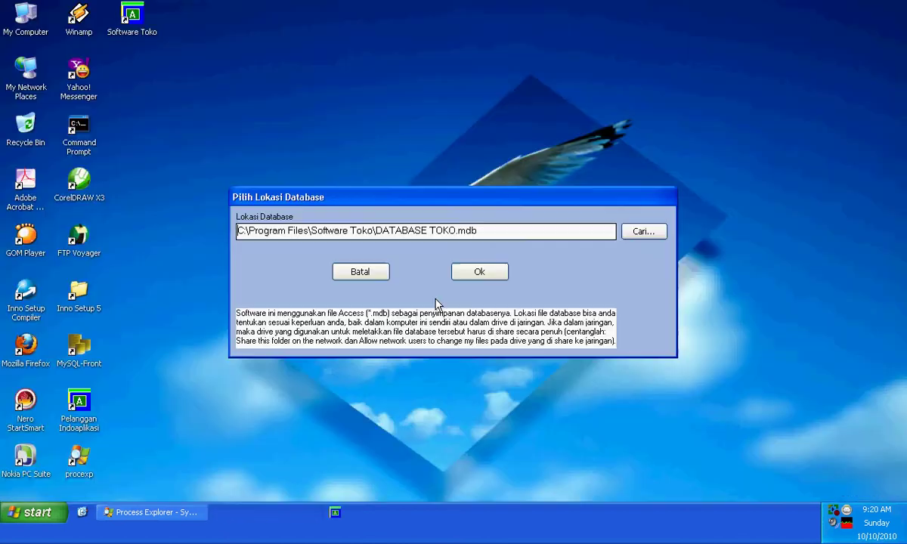
{"action": "left_click", "coordinate": [647, 232]}
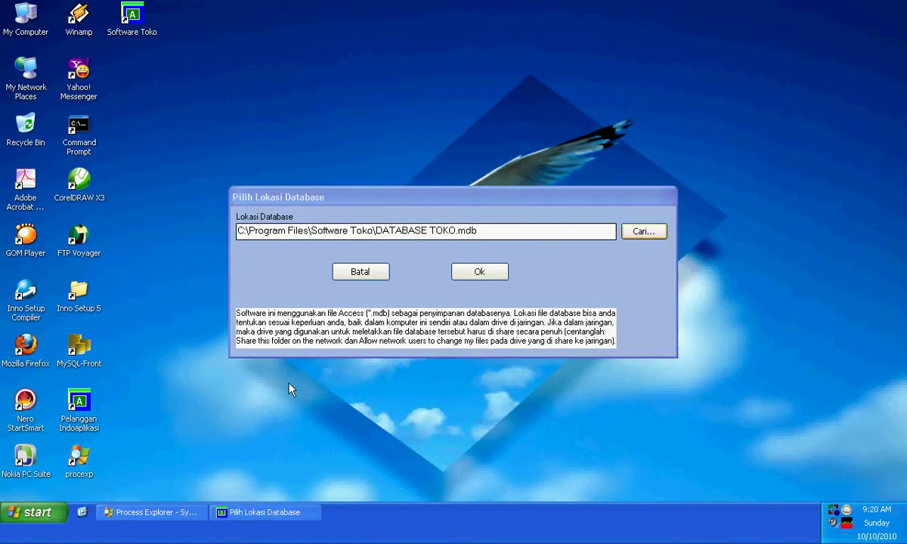
{"action": "left_click", "coordinate": [266, 438]}
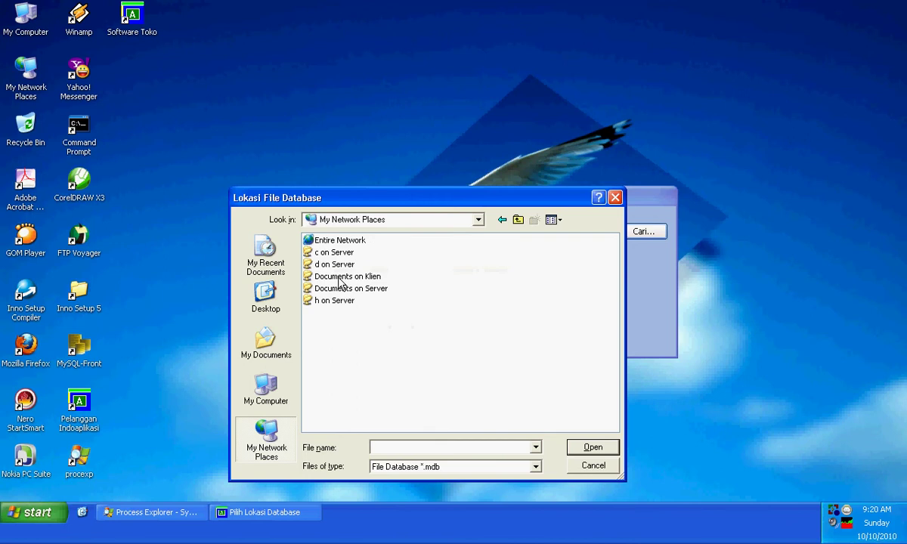
{"action": "double_click", "coordinate": [346, 265]}
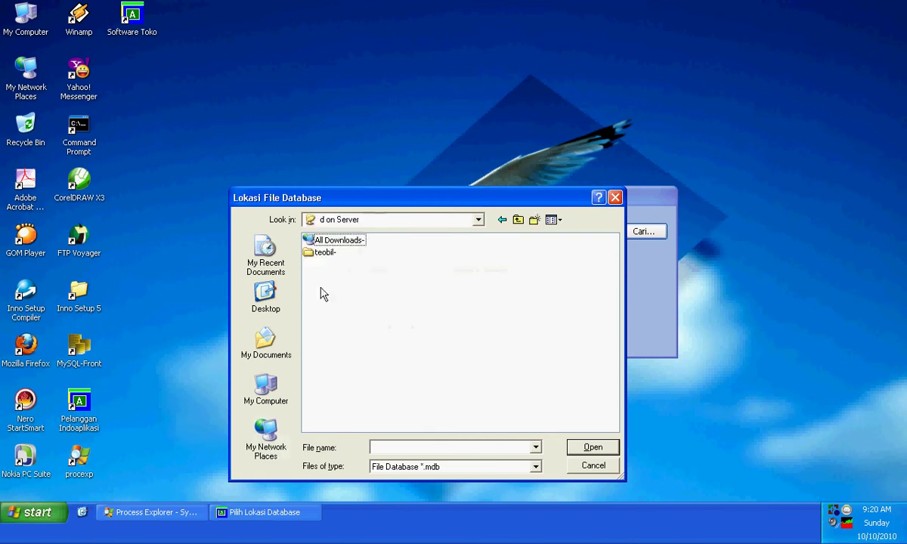
{"action": "left_click", "coordinate": [615, 197]}
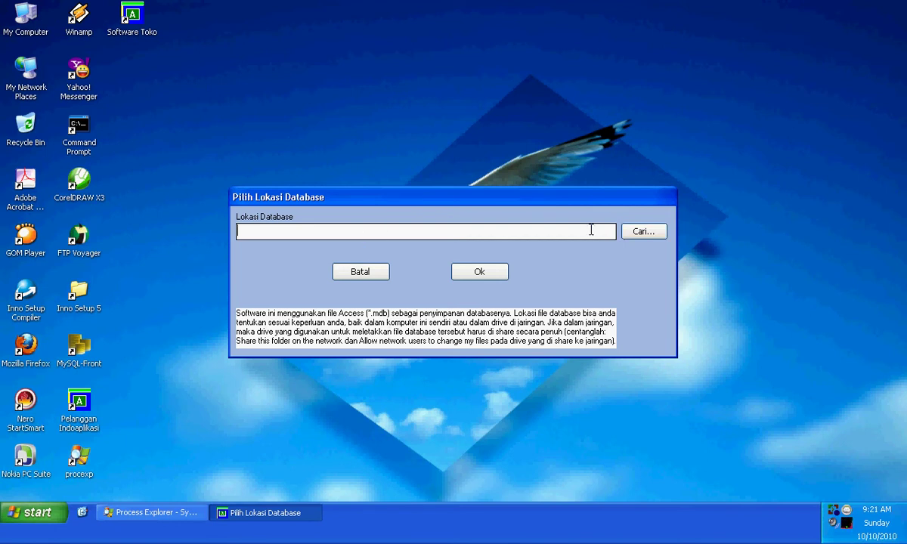
Step: Browse again to \\Server\d, select DATABASE TOKO.mdb and apply it as the new database
{"action": "left_click", "coordinate": [642, 232]}
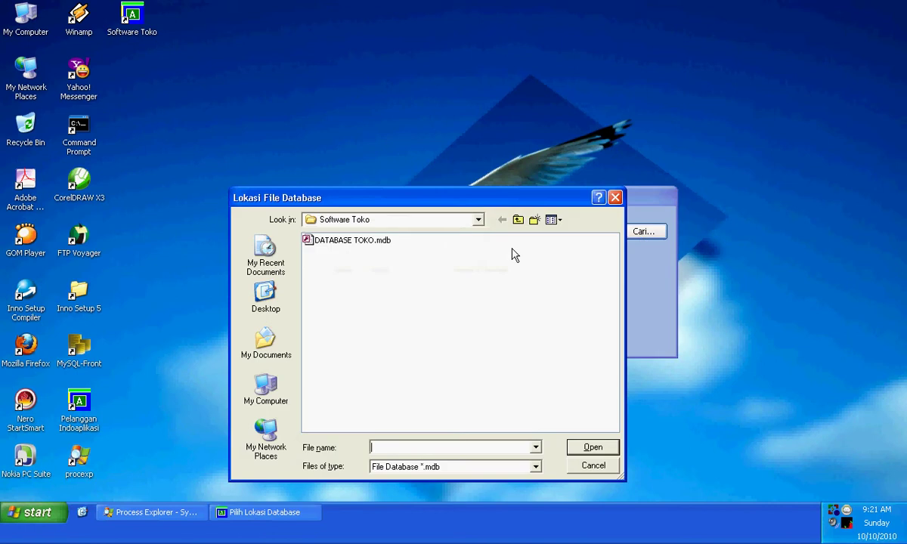
{"action": "left_click", "coordinate": [479, 220]}
{"action": "left_click", "coordinate": [403, 213]}
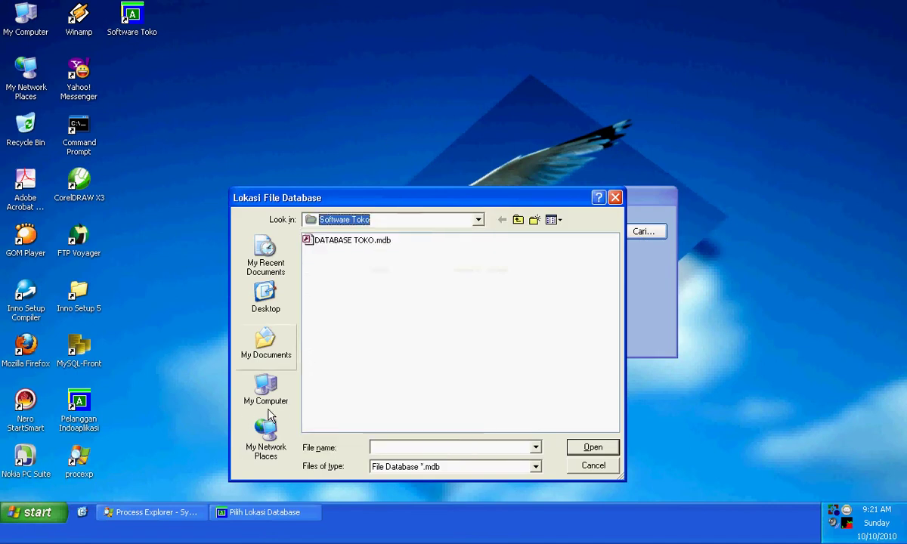
{"action": "left_click", "coordinate": [267, 437]}
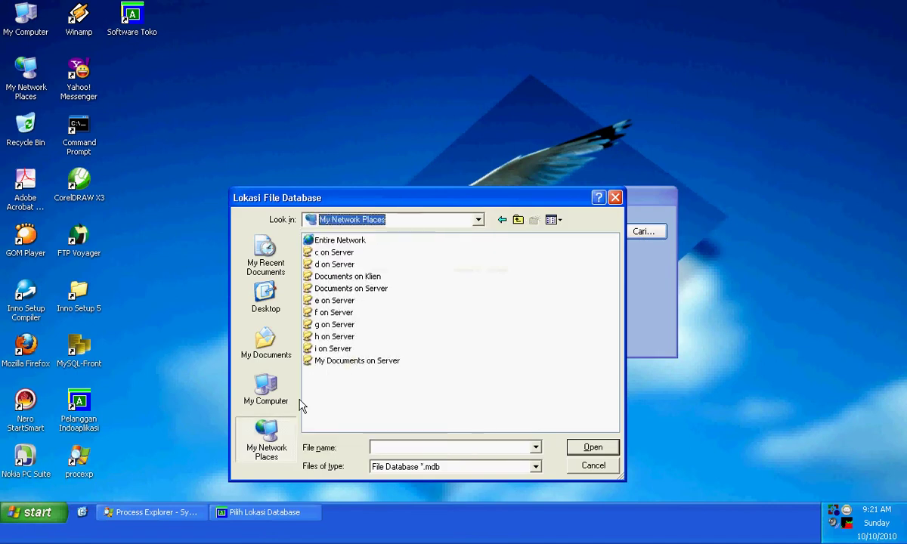
{"action": "double_click", "coordinate": [342, 266]}
{"action": "left_click", "coordinate": [360, 266]}
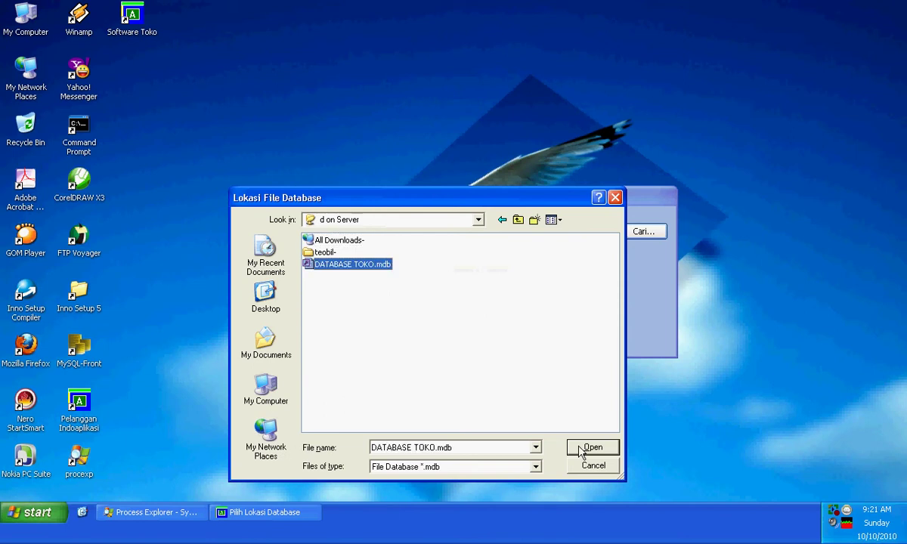
{"action": "left_click", "coordinate": [591, 448]}
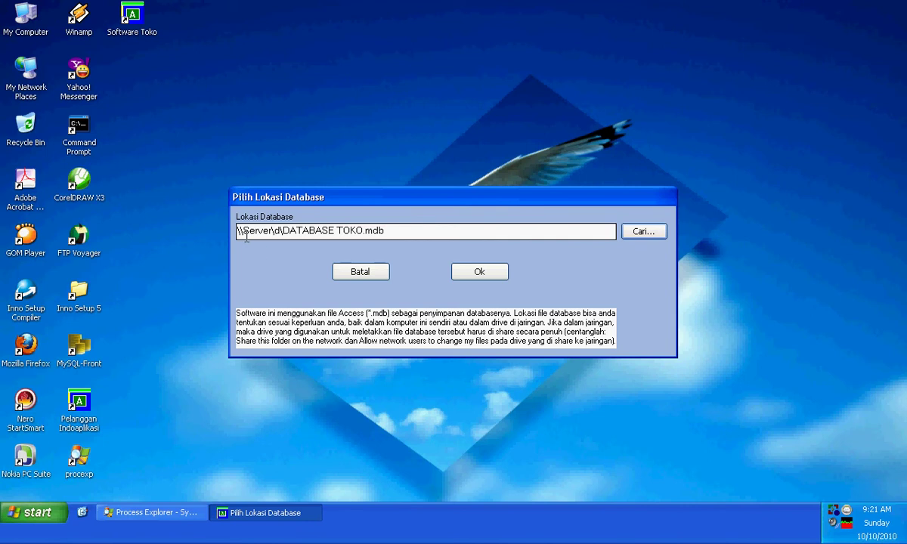
{"action": "left_click", "coordinate": [493, 279]}
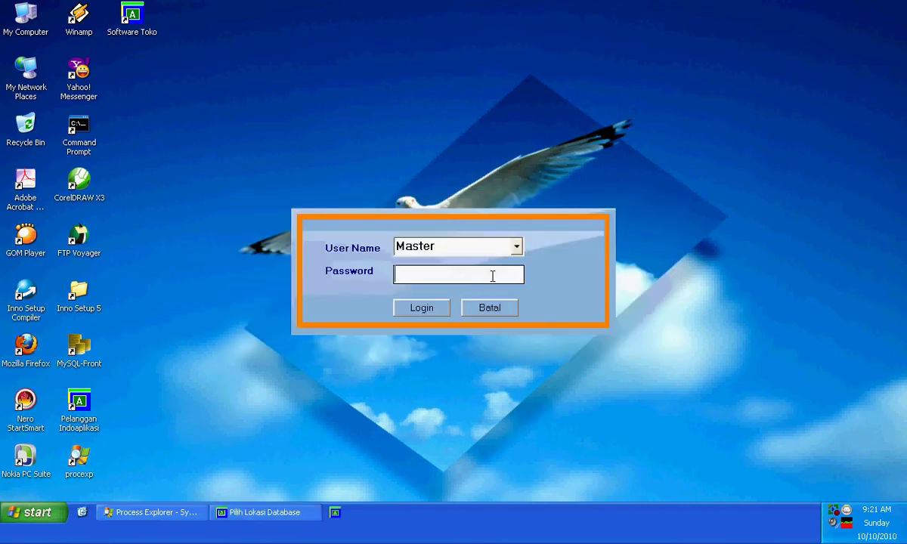
Step: Log back in as Master, verify the database path \\Server\d\DATABASE TOKO.mdb in SETTING, then open BARANG
{"action": "left_click", "coordinate": [441, 308]}
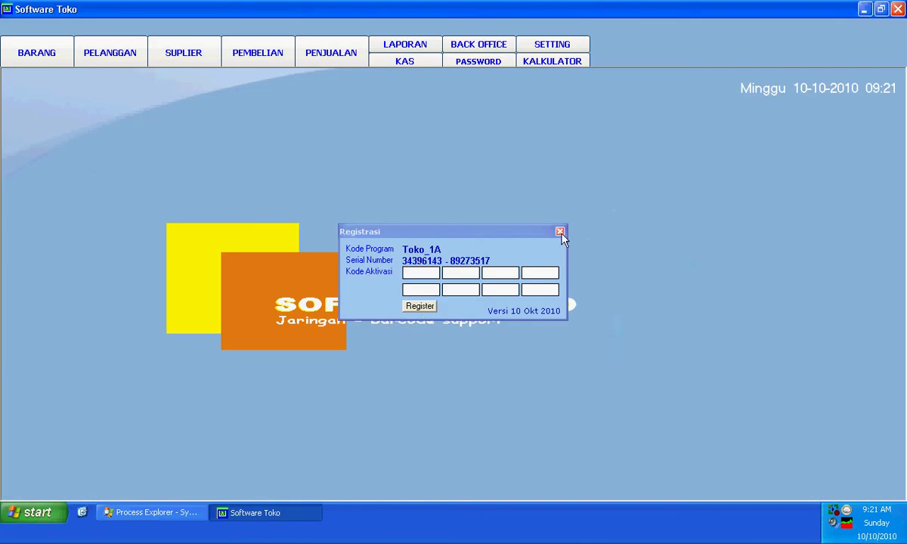
{"action": "left_click", "coordinate": [561, 234]}
{"action": "left_click", "coordinate": [556, 46]}
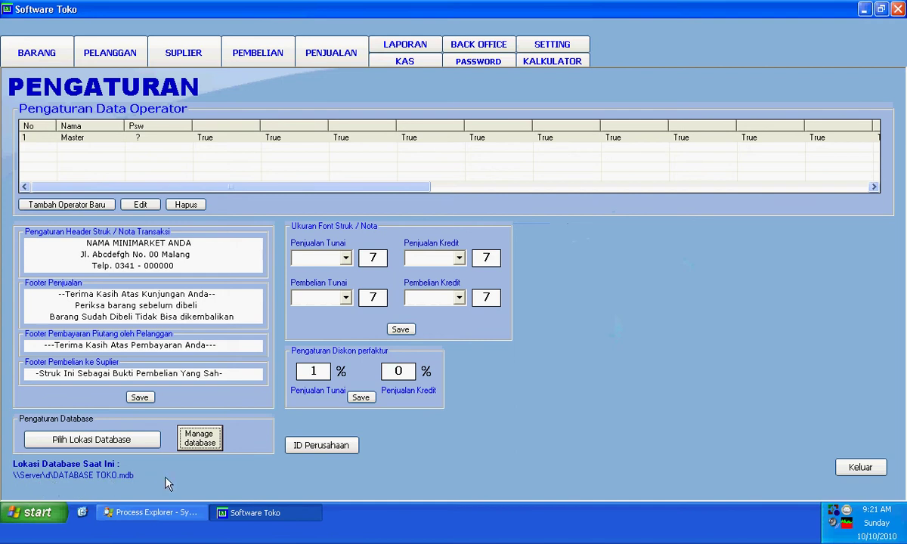
{"action": "left_click", "coordinate": [863, 468]}
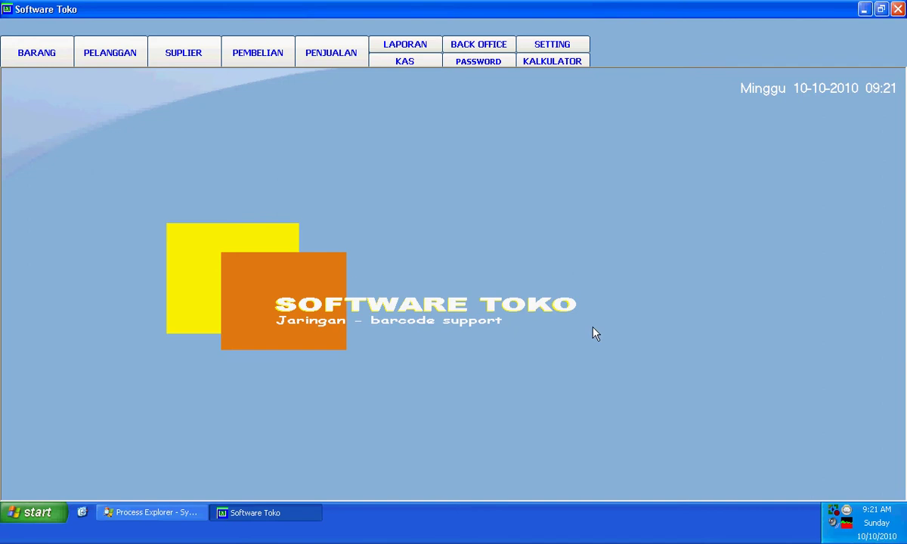
{"action": "left_click", "coordinate": [48, 59]}
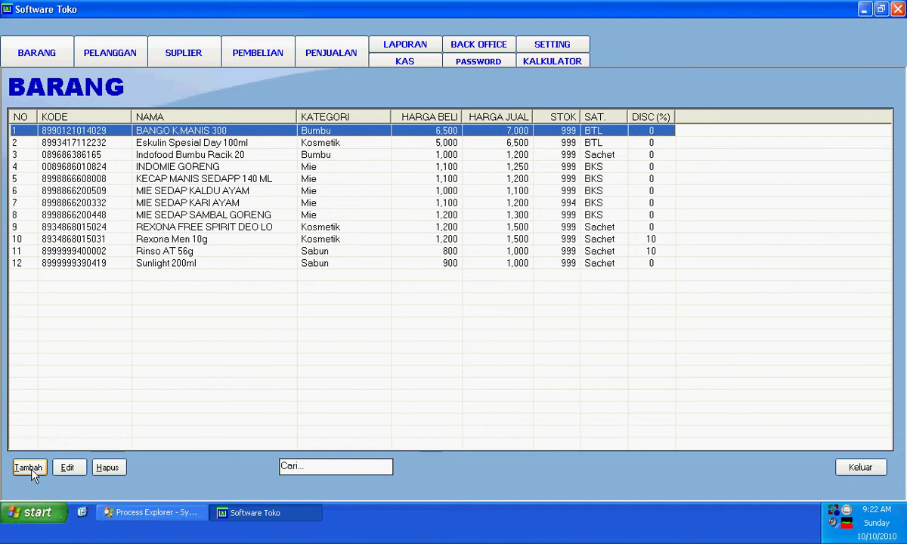
{"action": "left_click", "coordinate": [31, 470]}
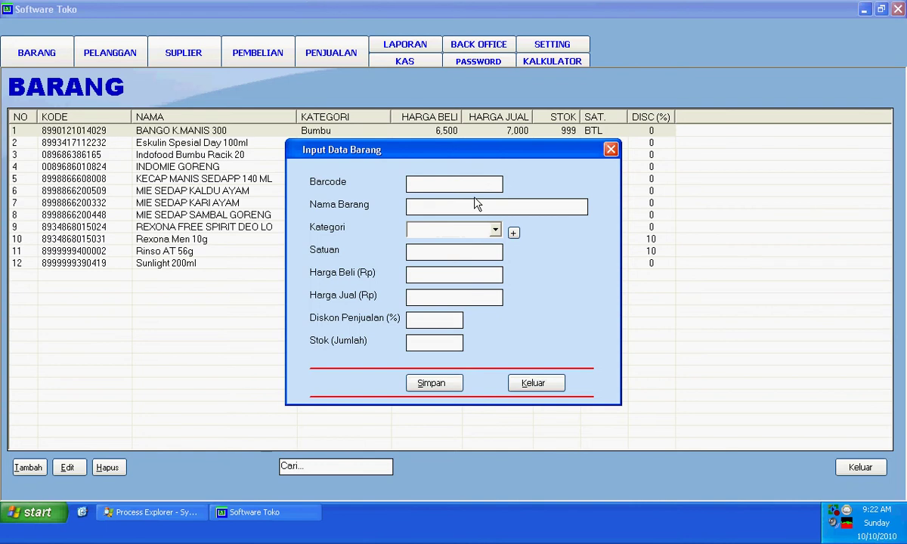
{"action": "type", "text": "8998866200509"}
{"action": "key", "text": "Return"}
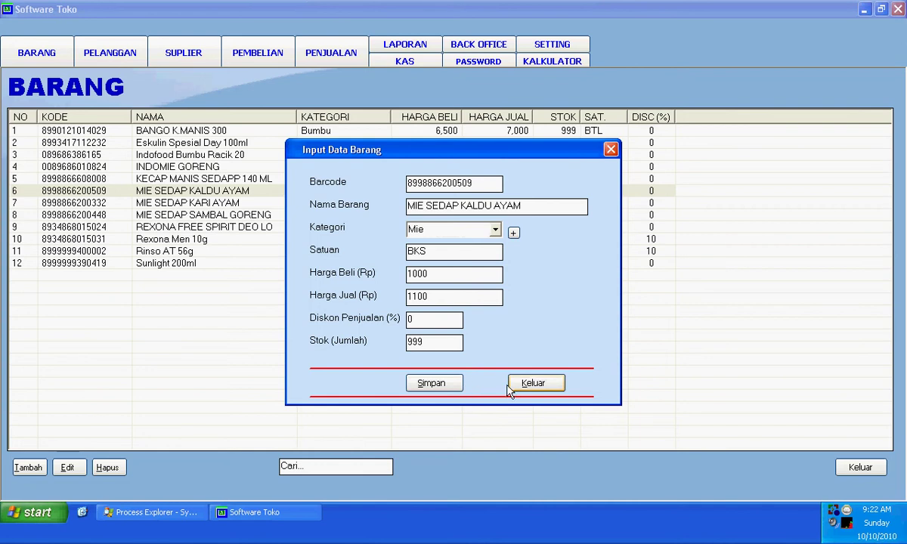
{"action": "left_click", "coordinate": [444, 385]}
{"action": "left_click", "coordinate": [459, 299]}
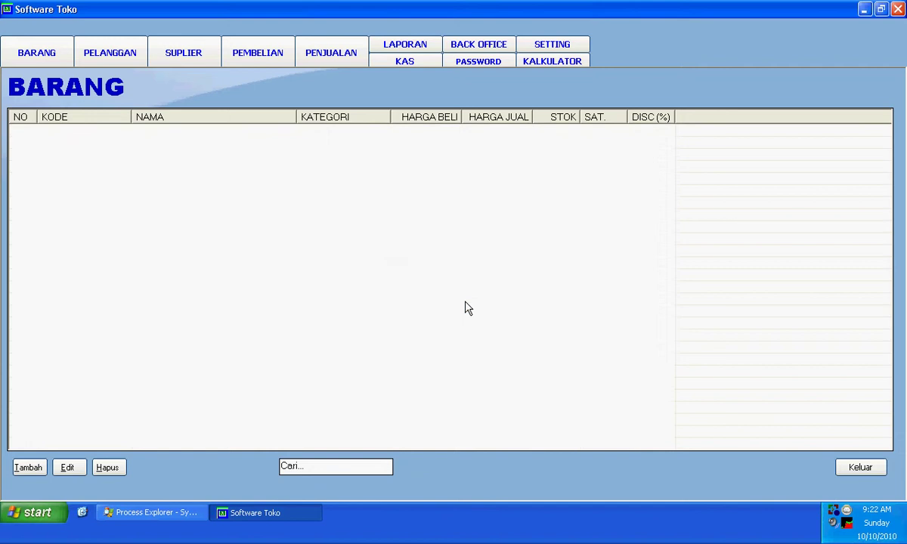
Step: Filter the product list by 'mie', then clear the search to show all 12 items
{"action": "left_click", "coordinate": [360, 468]}
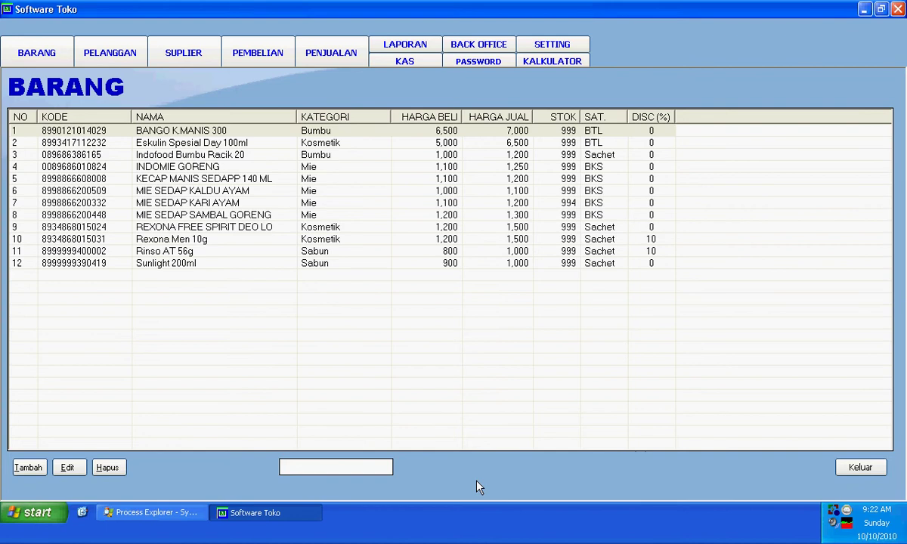
{"action": "type", "text": "mie"}
{"action": "key", "text": "Return"}
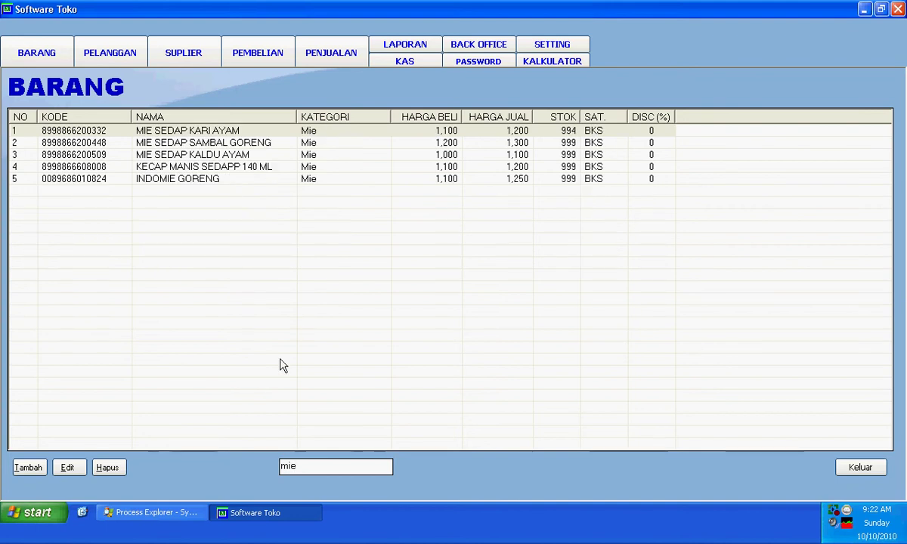
{"action": "key", "text": "BackSpace"}
{"action": "key", "text": "BackSpace"}
{"action": "key", "text": "BackSpace"}
{"action": "key", "text": "Return"}
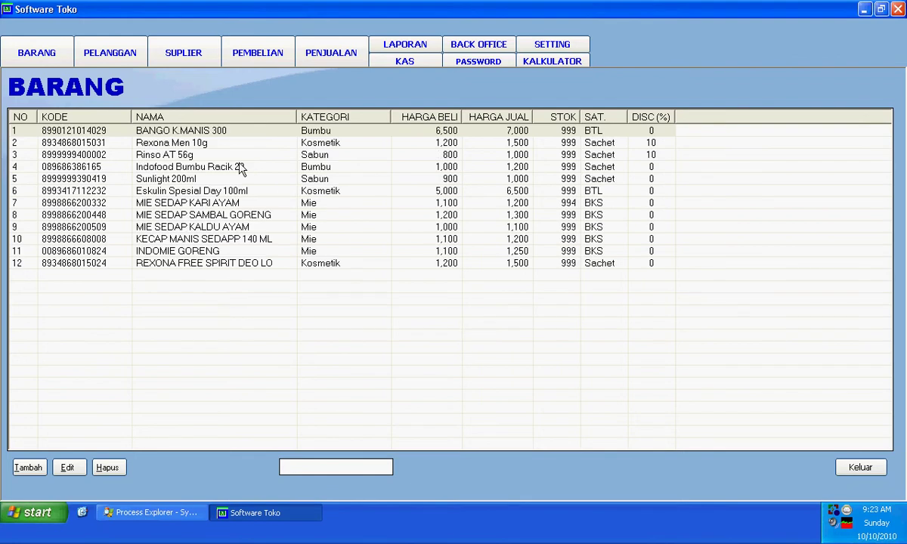
Step: Change Eskulin Spesial Day 100ml's stock from 999 to 99 and save it
{"action": "left_click", "coordinate": [185, 192]}
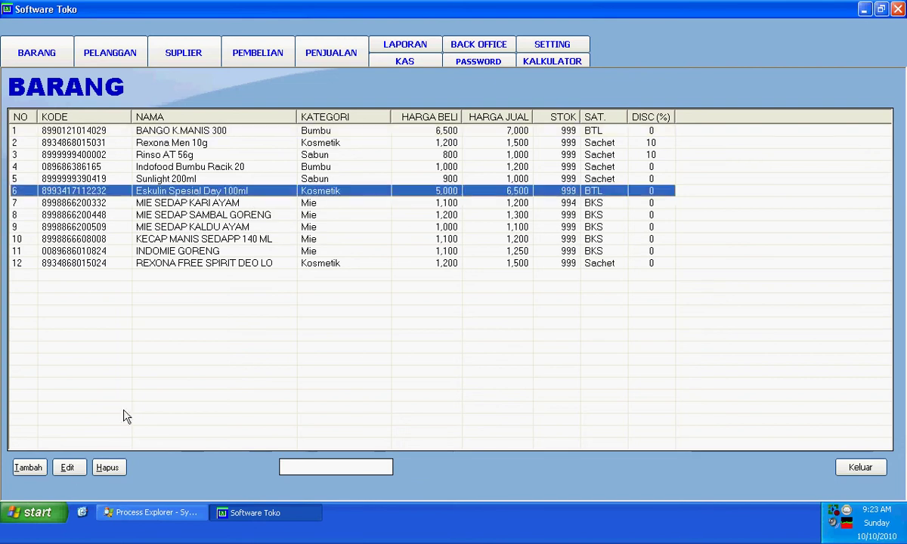
{"action": "left_click", "coordinate": [67, 468]}
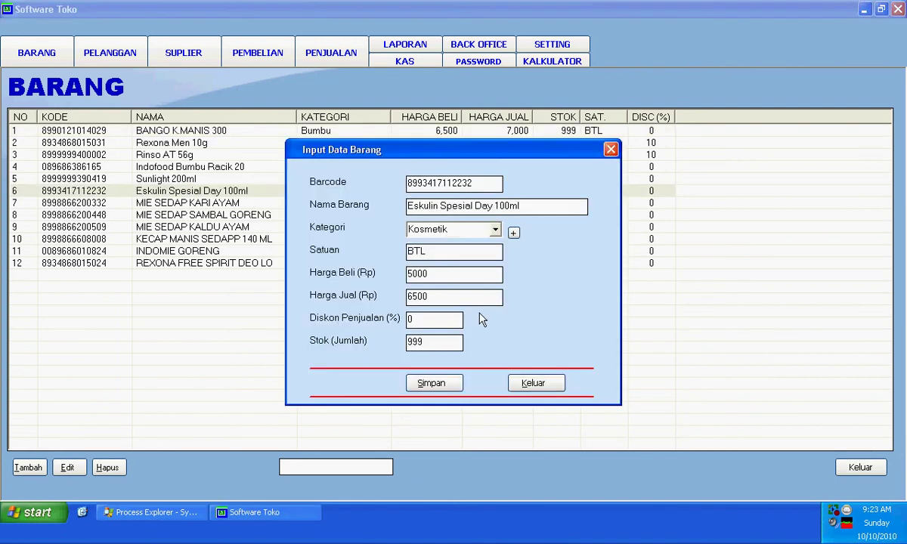
{"action": "left_click", "coordinate": [430, 342]}
{"action": "key", "text": "BackSpace"}
{"action": "left_click", "coordinate": [434, 384]}
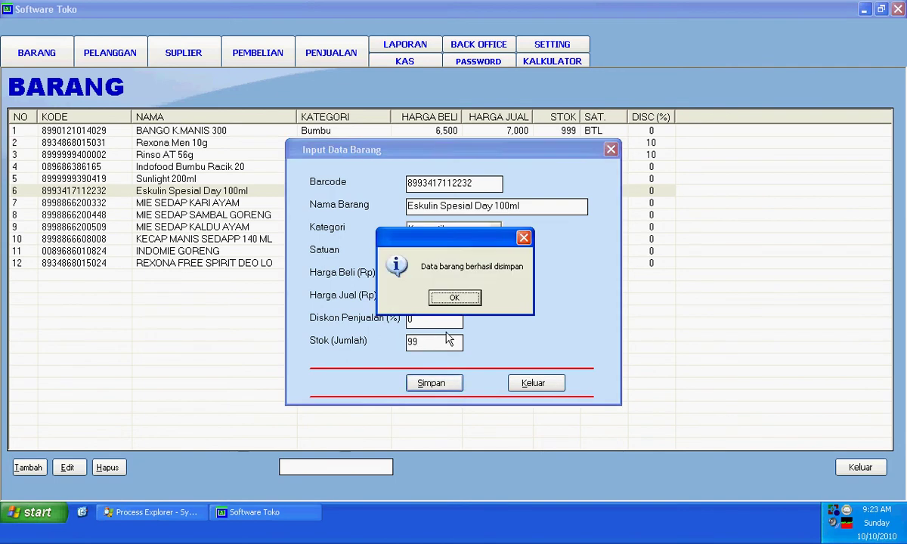
{"action": "left_click", "coordinate": [457, 298]}
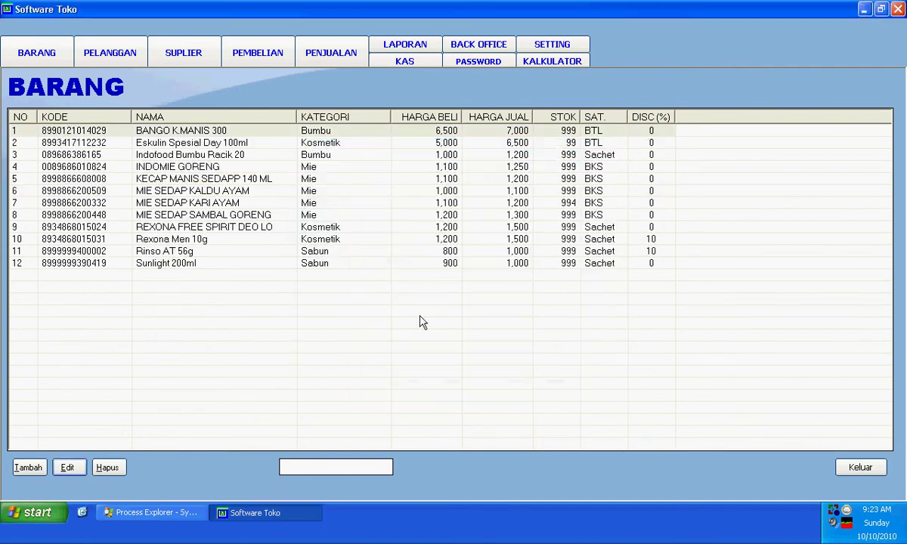
Step: Delete Rinso AT 56g from the product list and close the list
{"action": "left_click", "coordinate": [185, 254]}
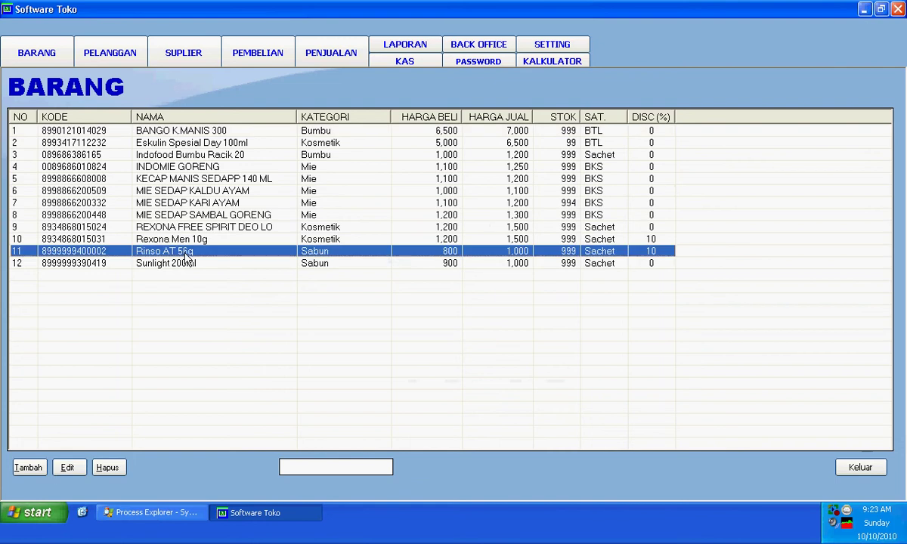
{"action": "left_click", "coordinate": [108, 467]}
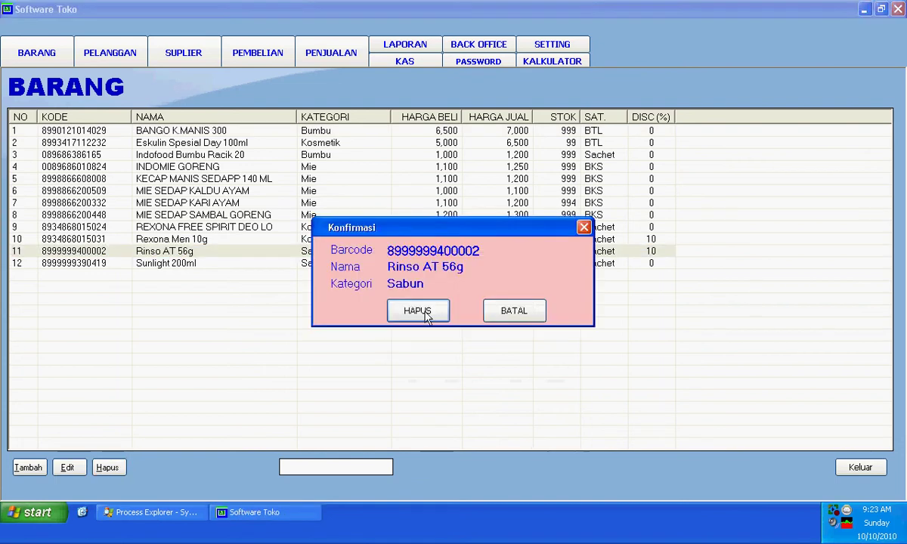
{"action": "left_click", "coordinate": [420, 311]}
{"action": "left_click", "coordinate": [450, 299]}
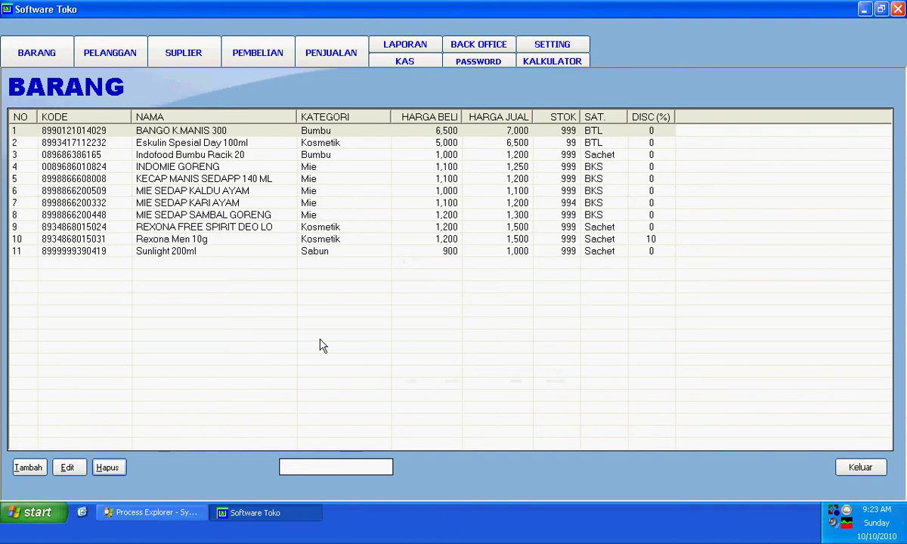
{"action": "left_click", "coordinate": [838, 470]}
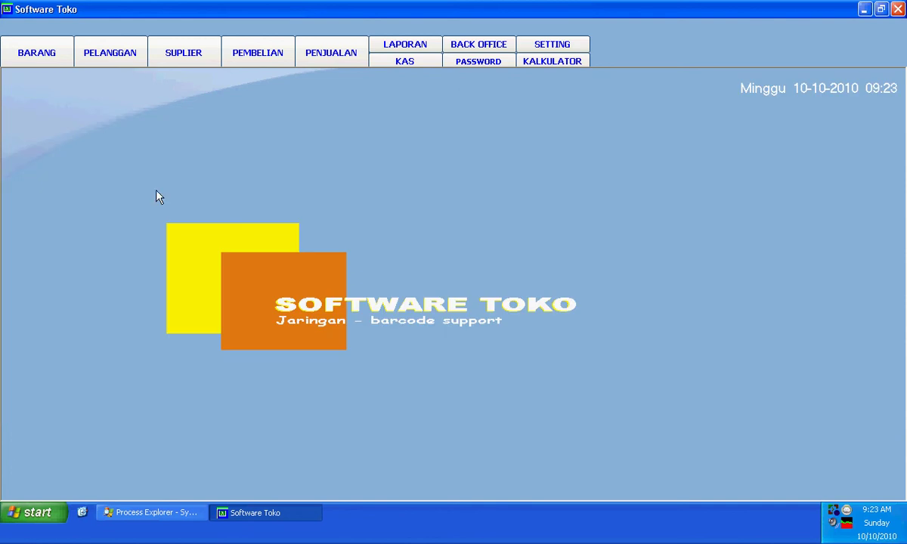
Step: Look over the PELANGGAN customer forms and SUPLIER list without saving, ending on the PEMBELIAN page
{"action": "left_click", "coordinate": [127, 59]}
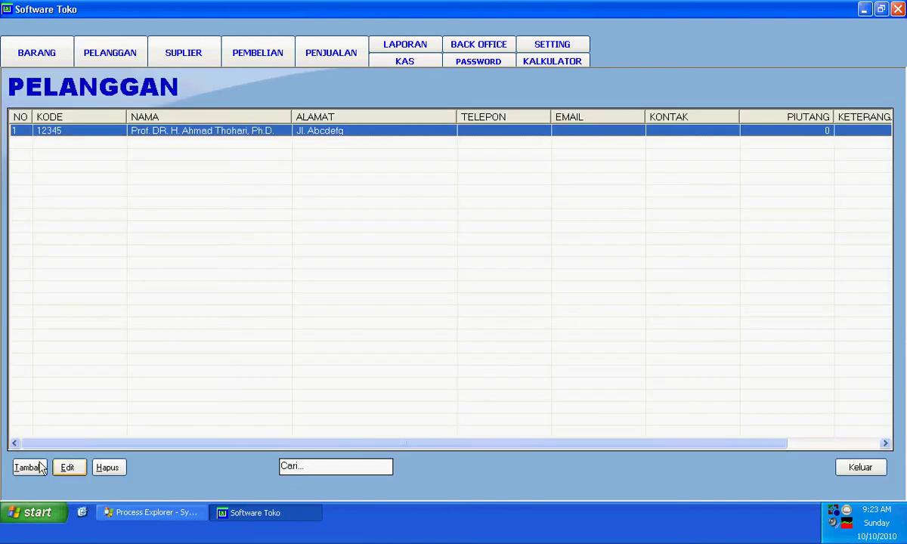
{"action": "left_click", "coordinate": [66, 469]}
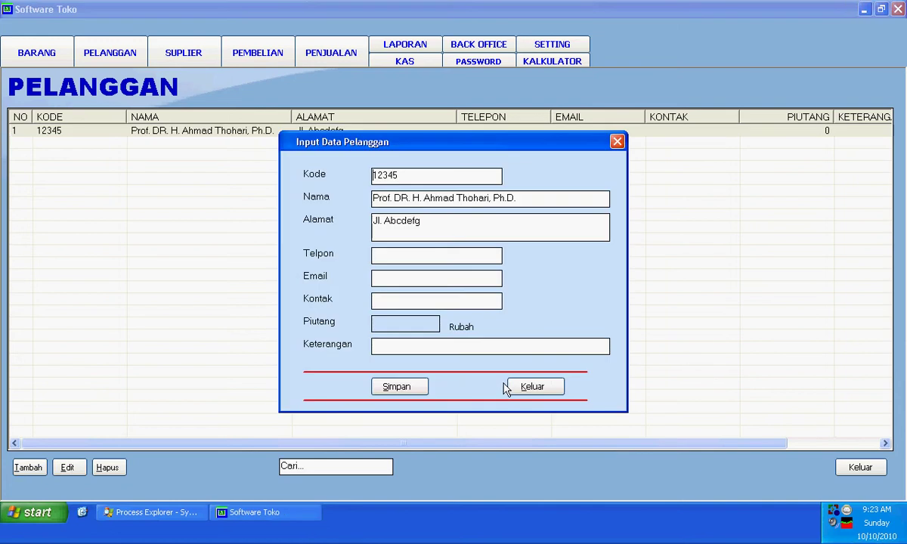
{"action": "left_click", "coordinate": [521, 386]}
{"action": "left_click", "coordinate": [29, 468]}
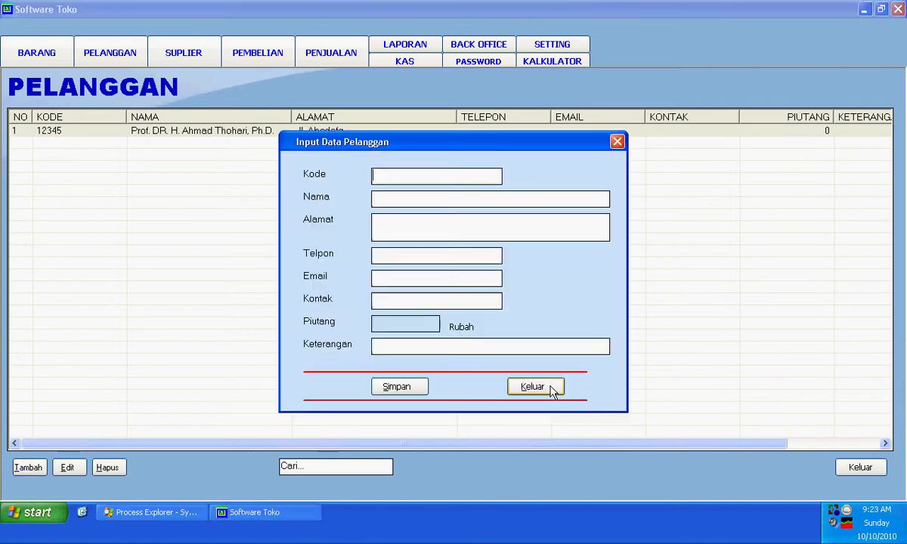
{"action": "left_click", "coordinate": [529, 386]}
{"action": "left_click", "coordinate": [189, 63]}
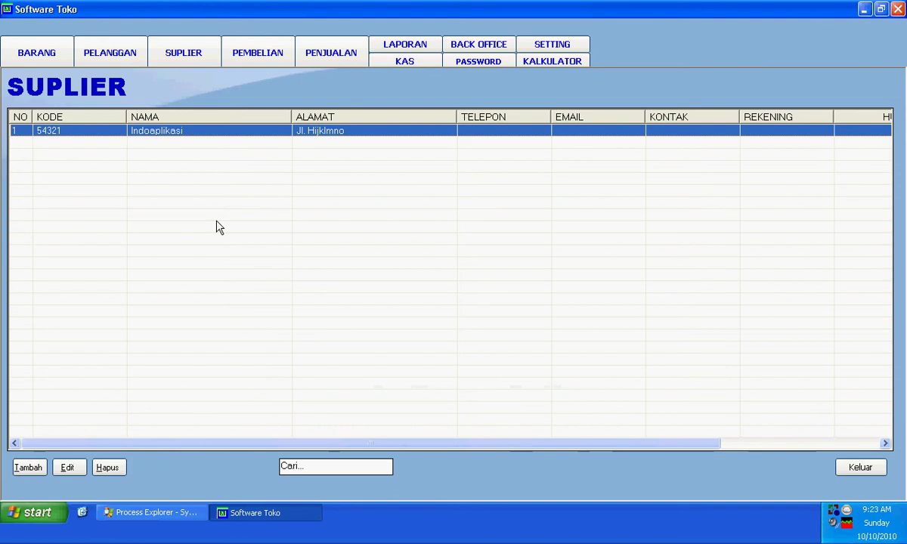
{"action": "left_click", "coordinate": [257, 59]}
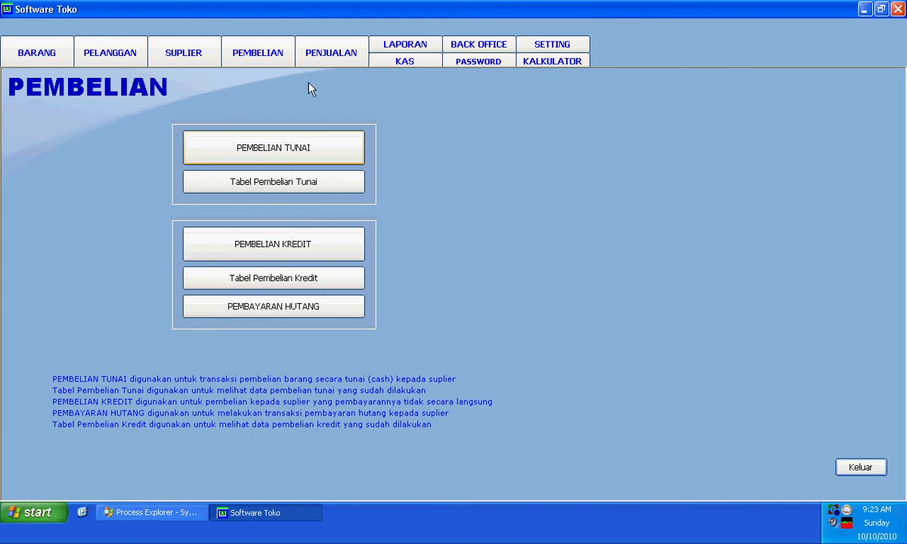
Step: Start a new cash purchase and choose the supplier Indoaplikasi
{"action": "left_click", "coordinate": [294, 151]}
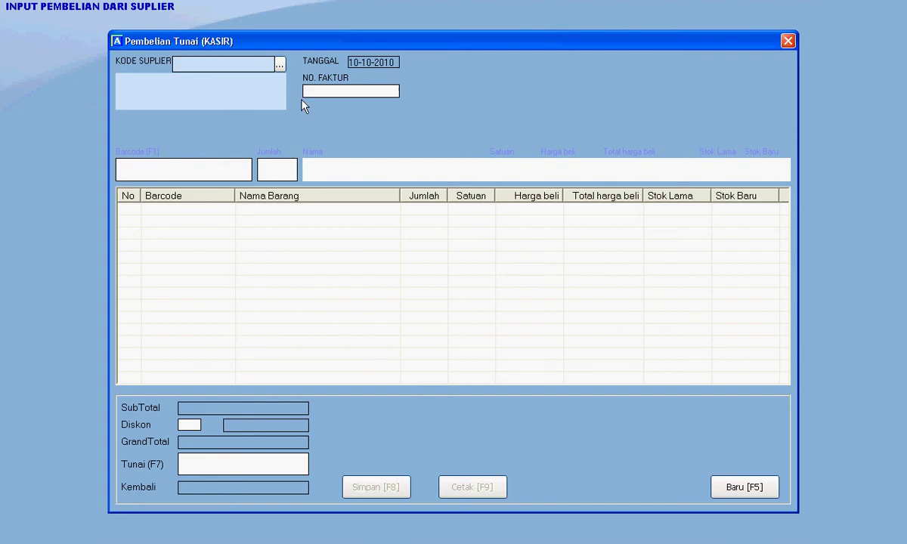
{"action": "left_click", "coordinate": [279, 65]}
{"action": "double_click", "coordinate": [301, 204]}
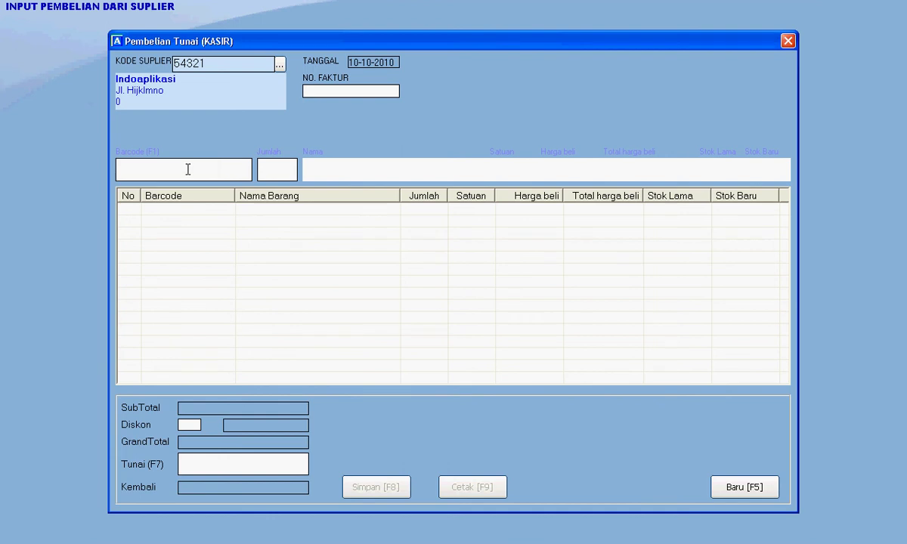
Step: Add 4 packs of MIE SEDAP SAMBAL GORENG to the purchase
{"action": "key", "text": "Return"}
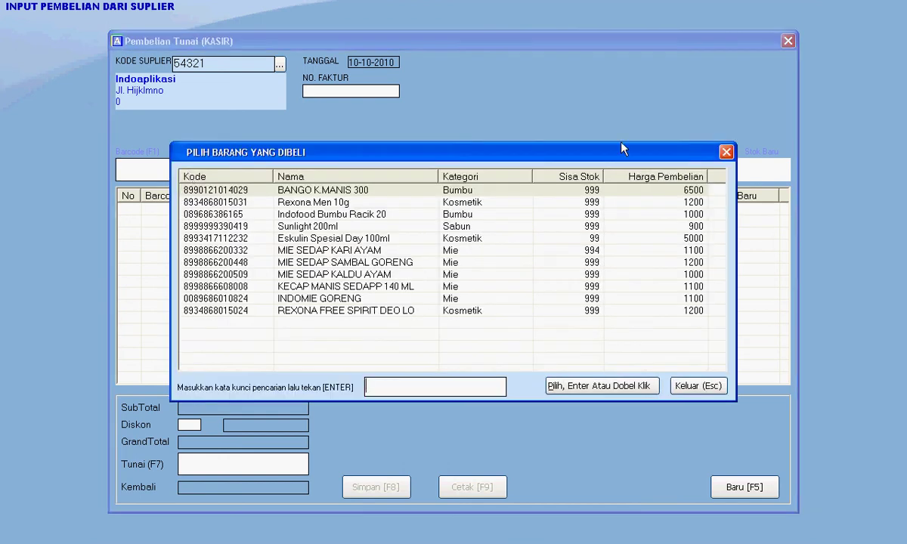
{"action": "left_click", "coordinate": [726, 152]}
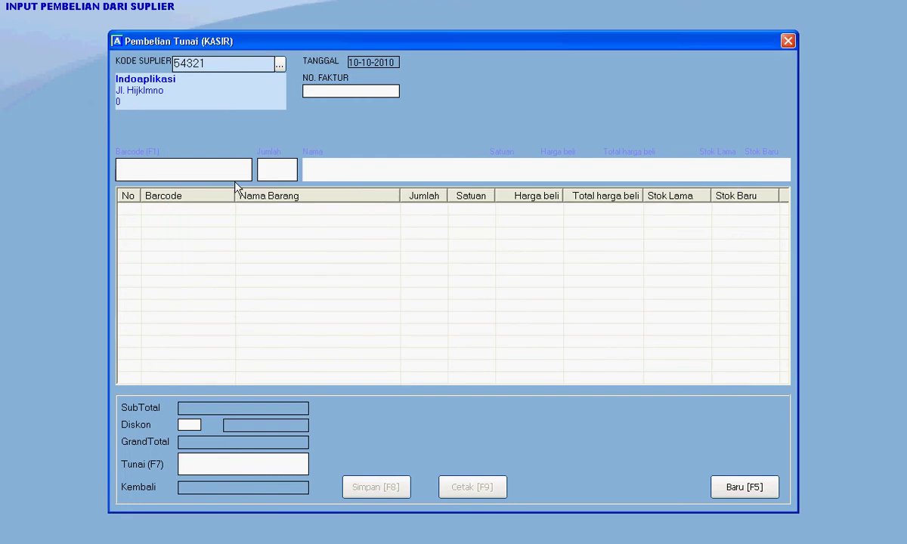
{"action": "double_click", "coordinate": [218, 162]}
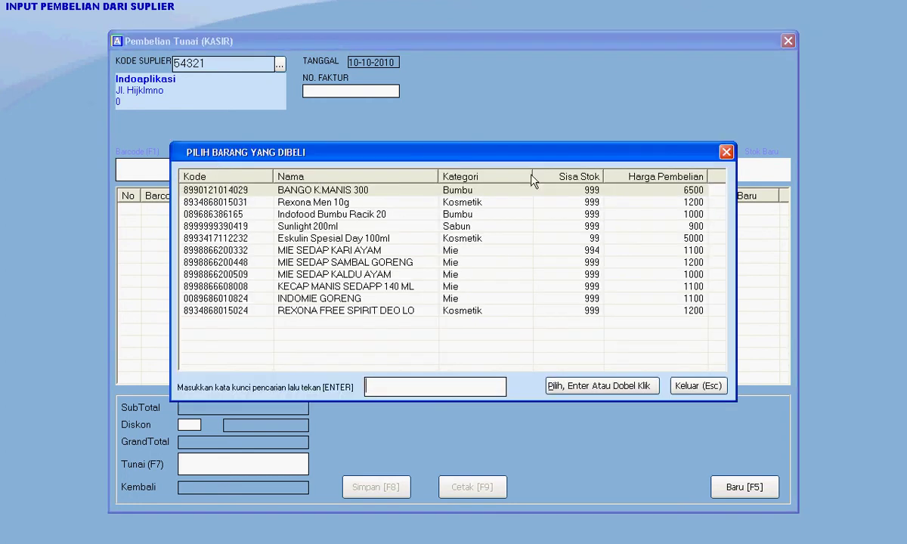
{"action": "left_click", "coordinate": [725, 152]}
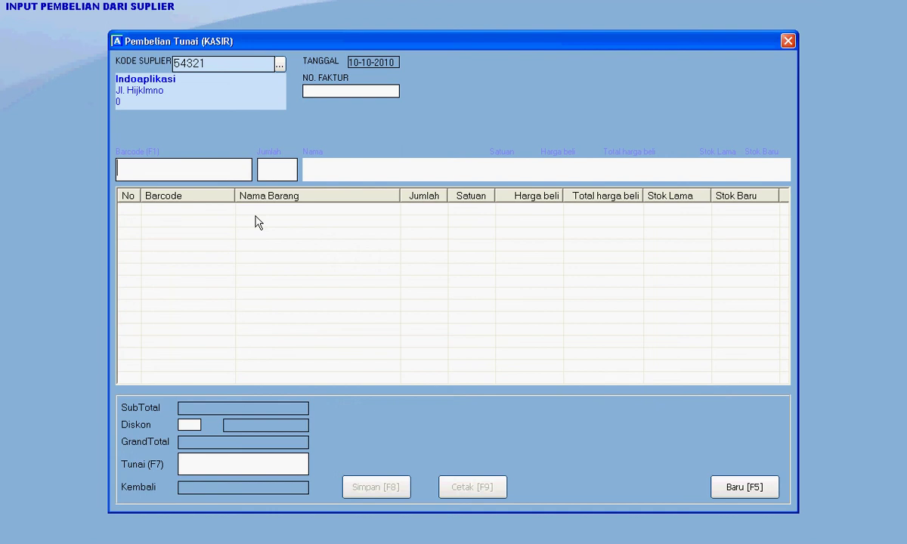
{"action": "double_click", "coordinate": [202, 168]}
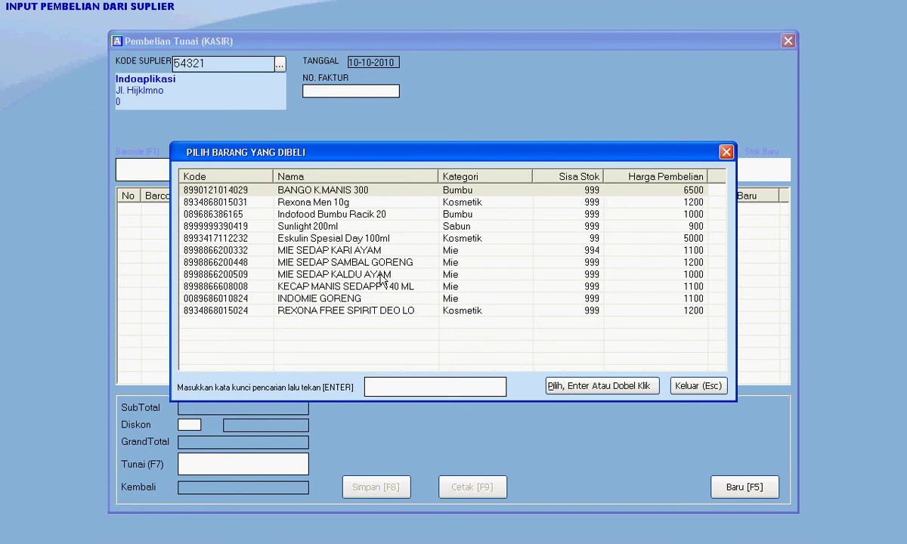
{"action": "left_click", "coordinate": [345, 265]}
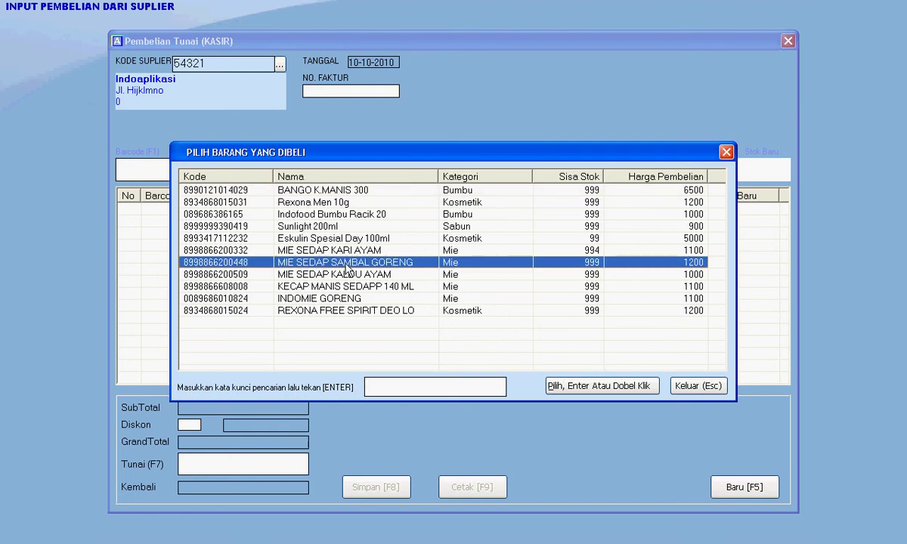
{"action": "double_click", "coordinate": [346, 266]}
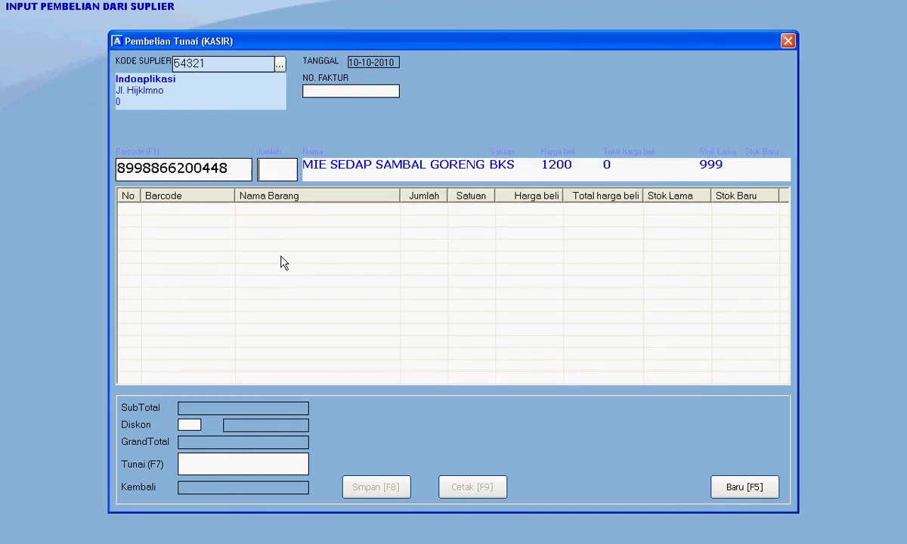
{"action": "type", "text": "4"}
{"action": "key", "text": "Return"}
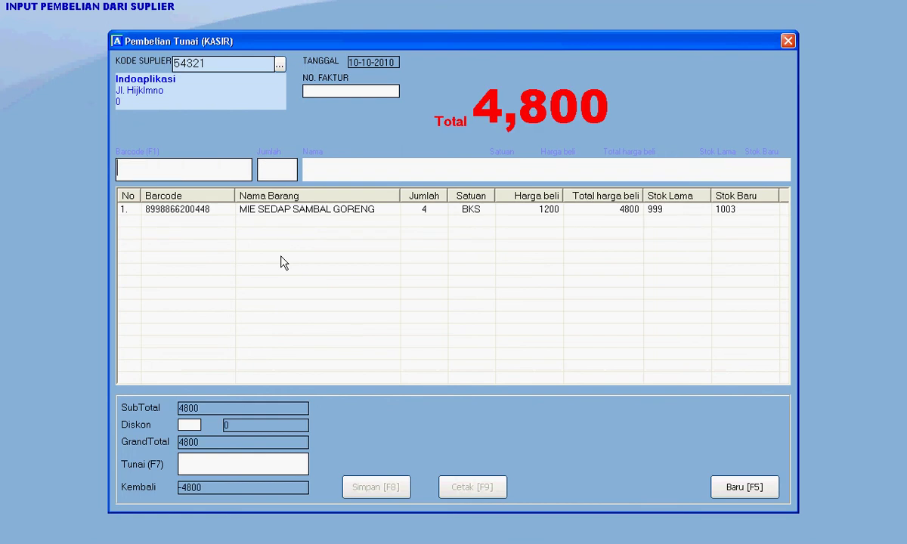
Step: Add 4 KECAP MANIS SEDAPP 140 ML, bringing the purchase total to 9,200
{"action": "key", "text": "Return"}
{"action": "key", "text": "Return"}
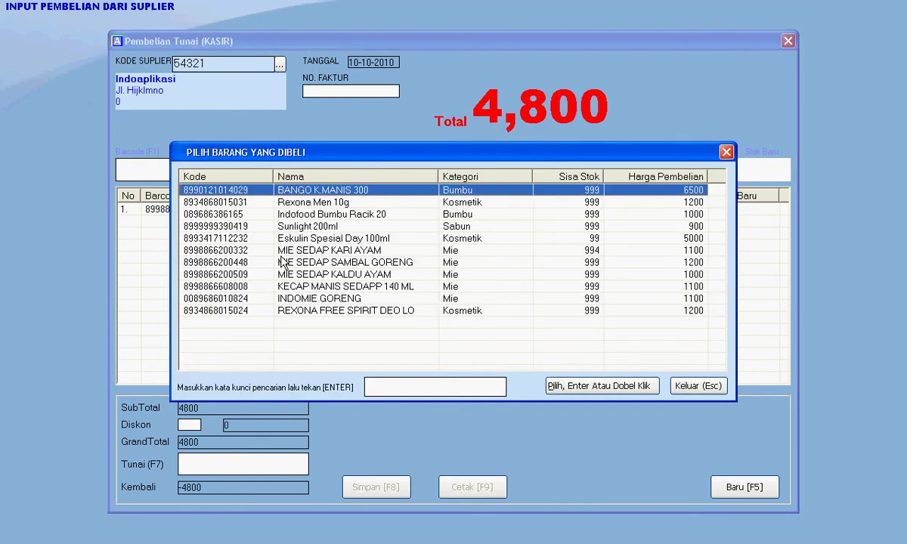
{"action": "key", "text": "Down"}
{"action": "key", "text": "Down"}
{"action": "key", "text": "Down"}
{"action": "key", "text": "Down"}
{"action": "key", "text": "Down"}
{"action": "key", "text": "Down"}
{"action": "key", "text": "Down"}
{"action": "key", "text": "Down"}
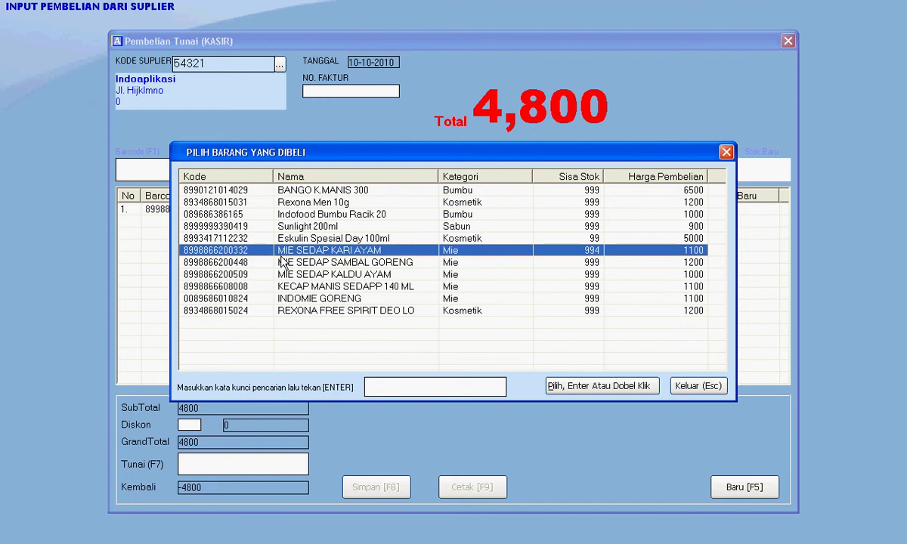
{"action": "key", "text": "Return"}
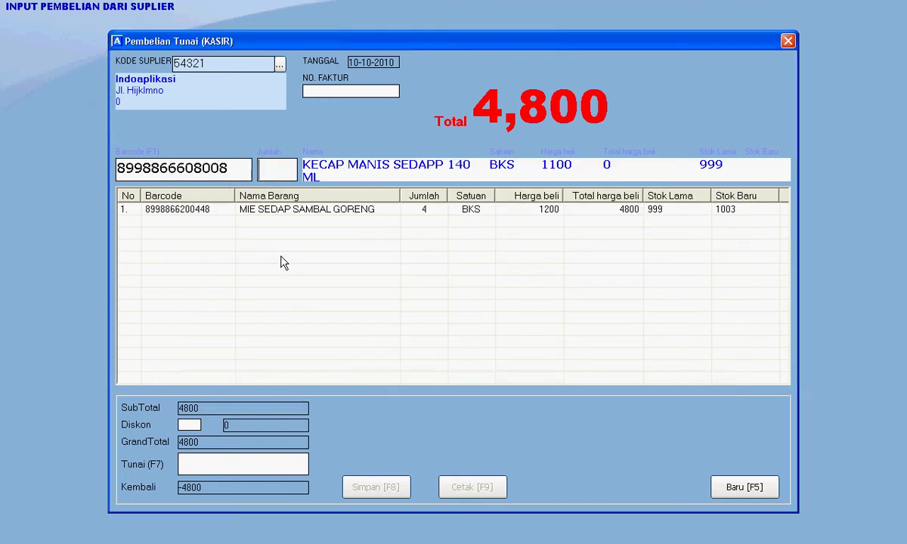
{"action": "type", "text": "4"}
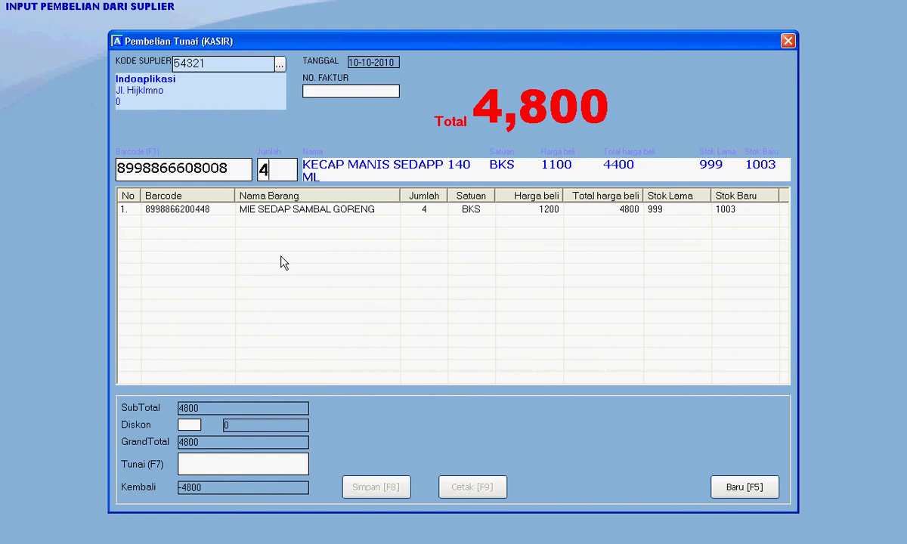
{"action": "key", "text": "Return"}
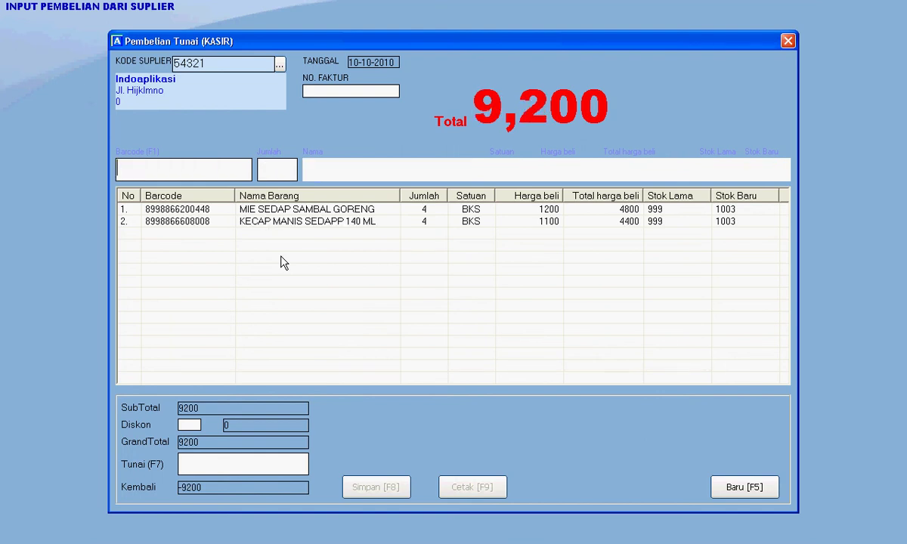
{"action": "key", "text": "F7"}
Step: Pay the purchase with 10000 cash, add invoice number 'ooppp', save it, and clear the form
{"action": "type", "text": "10000"}
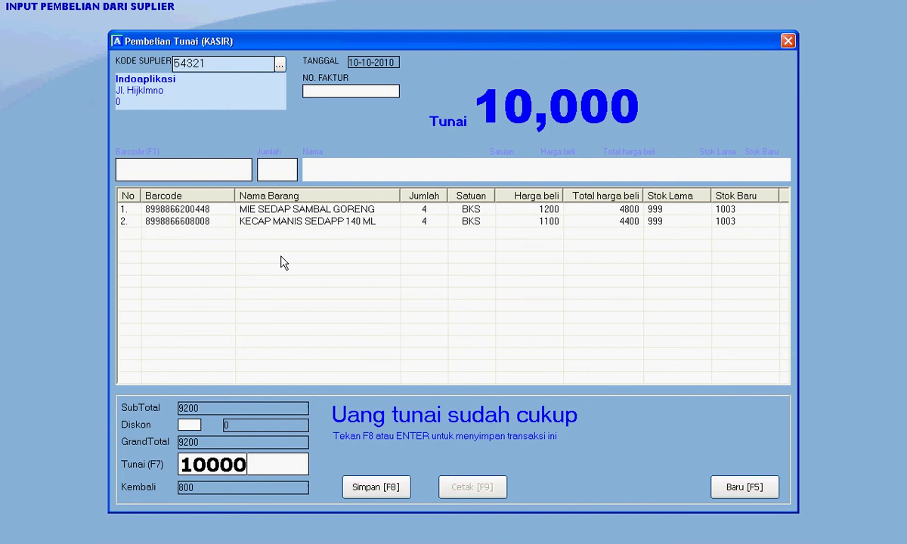
{"action": "left_click", "coordinate": [383, 493]}
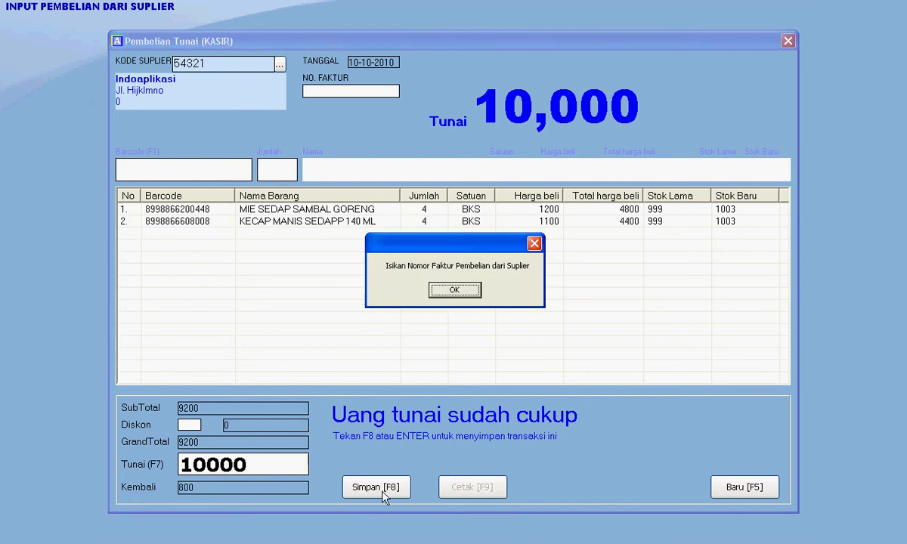
{"action": "left_click", "coordinate": [451, 291]}
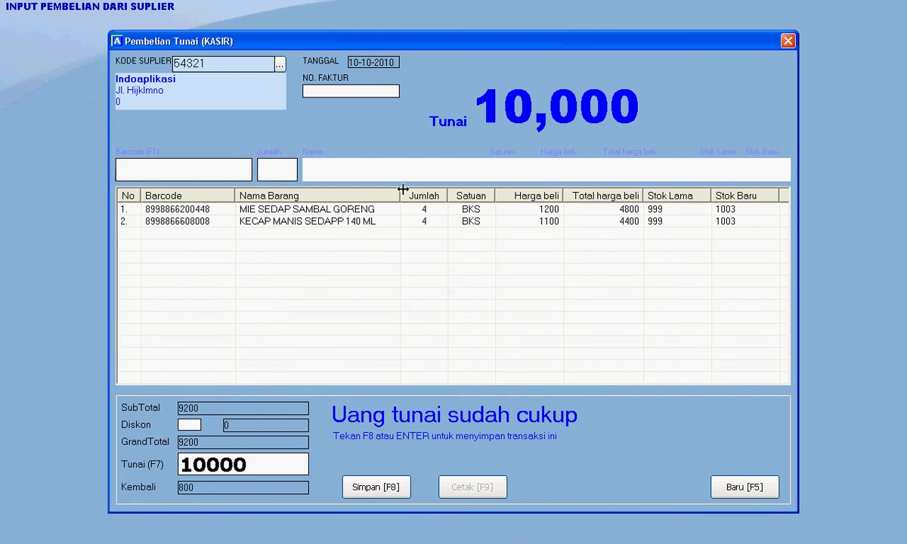
{"action": "type", "text": "ooppp"}
{"action": "left_click", "coordinate": [375, 489]}
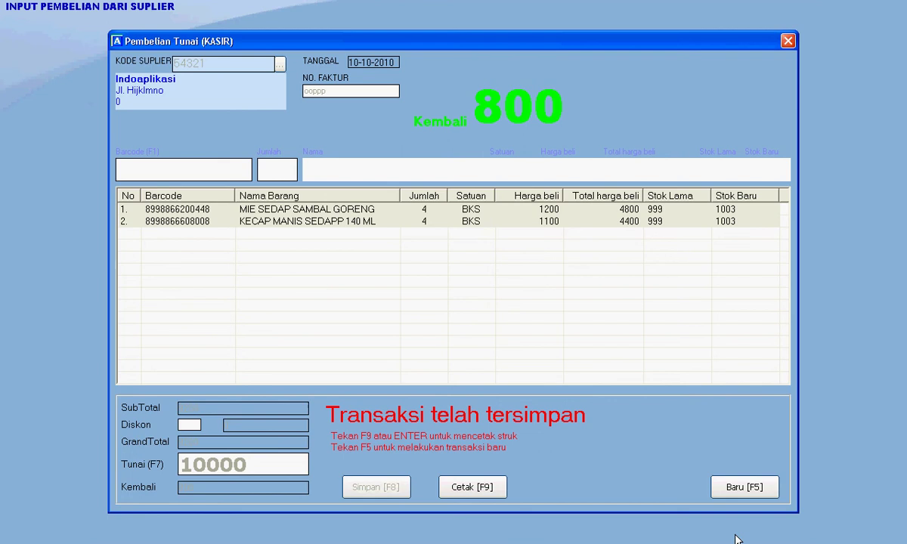
{"action": "left_click", "coordinate": [744, 491]}
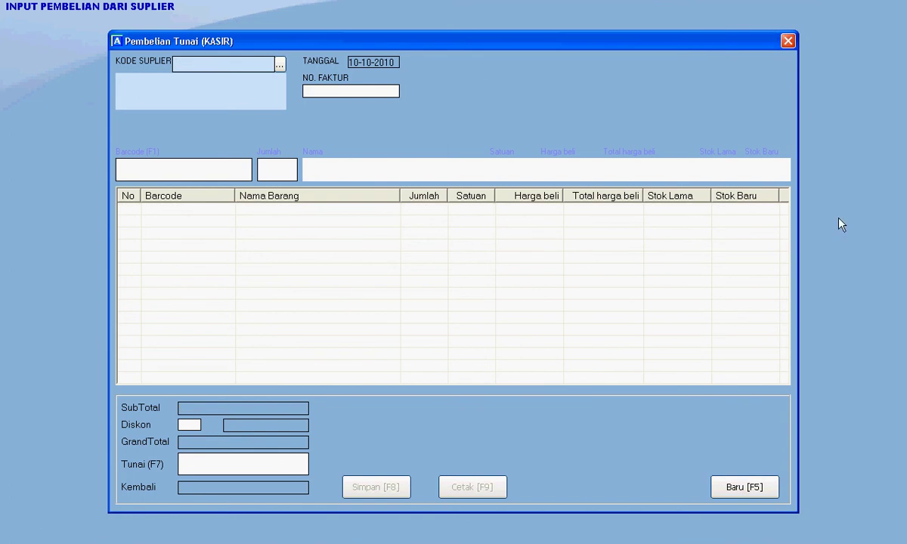
Step: Close the purchase form and confirm the 9,200 Indoaplikasi purchase in the cash purchases table
{"action": "left_click", "coordinate": [787, 41]}
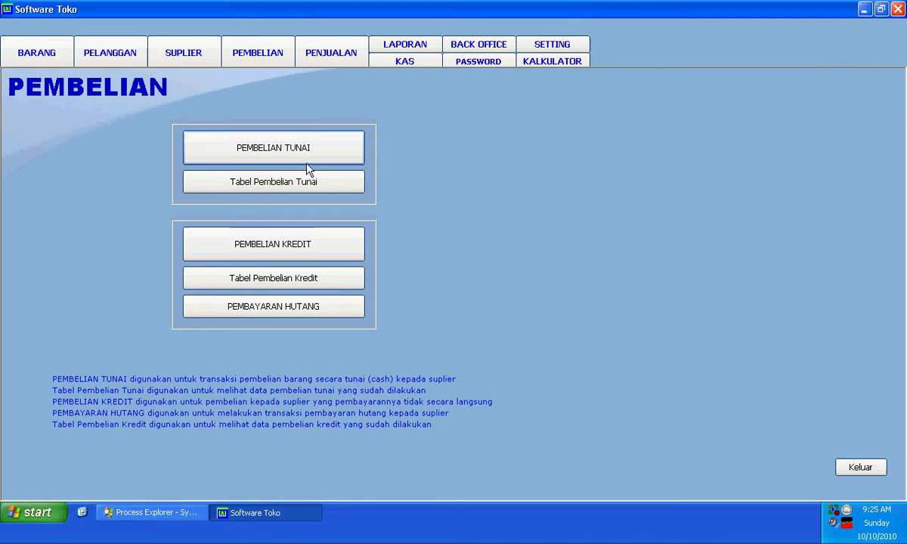
{"action": "left_click", "coordinate": [291, 185]}
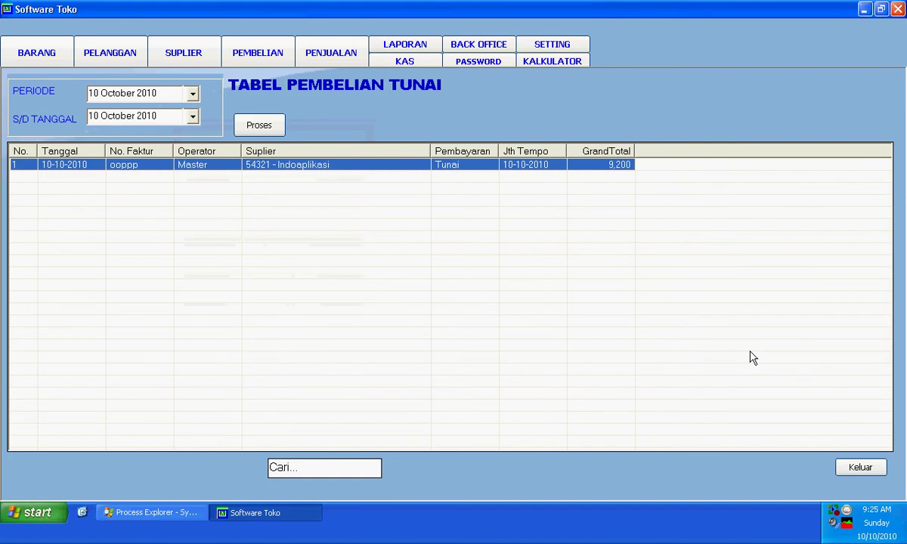
{"action": "left_click", "coordinate": [844, 471]}
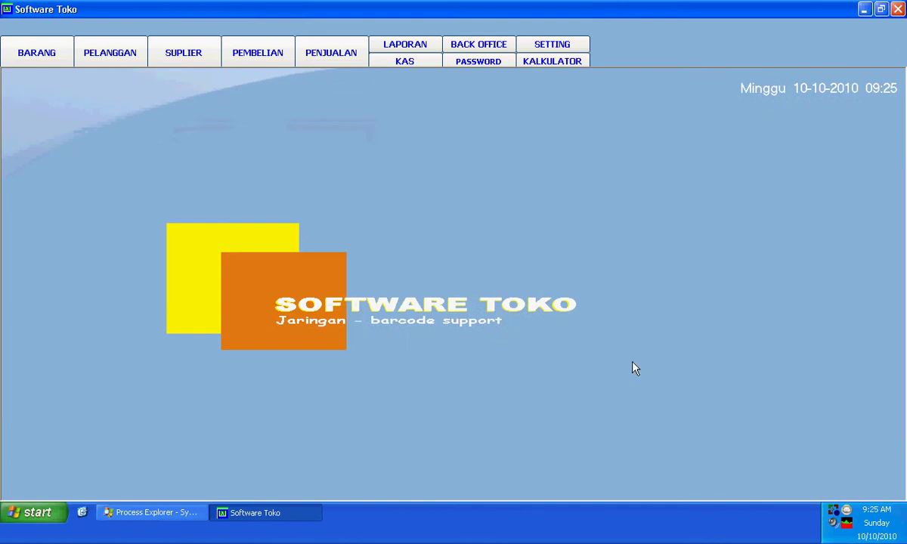
{"action": "left_click", "coordinate": [257, 64]}
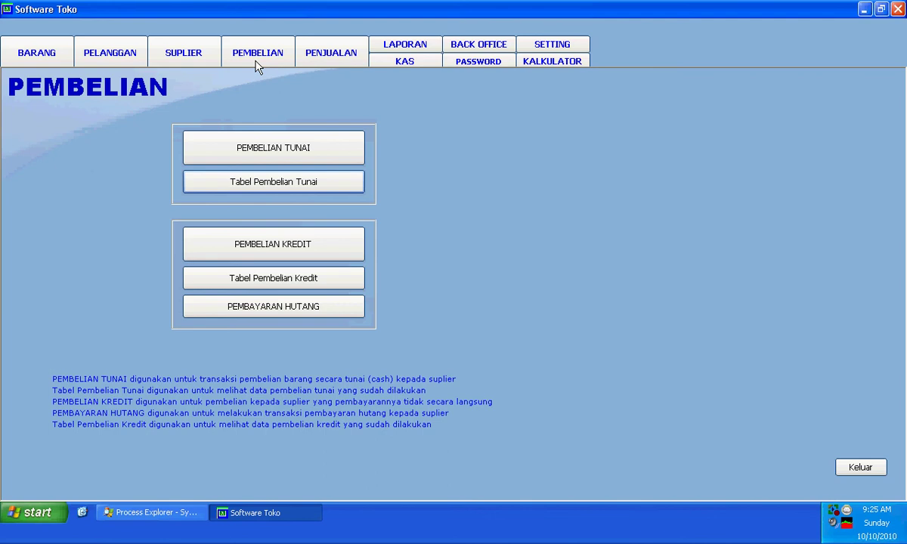
Step: Open the cashier cash-sale form under PENJUALAN and select the registered customer
{"action": "left_click", "coordinate": [337, 62]}
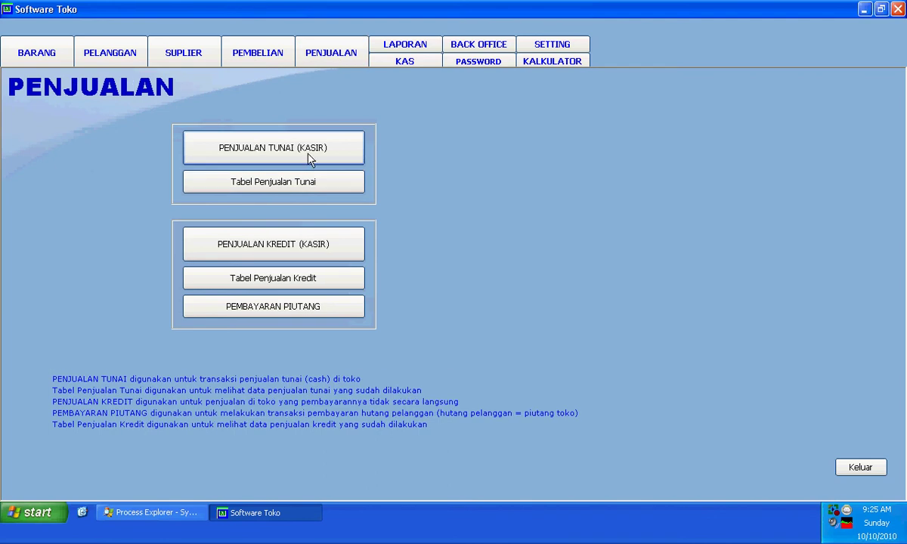
{"action": "left_click", "coordinate": [306, 153]}
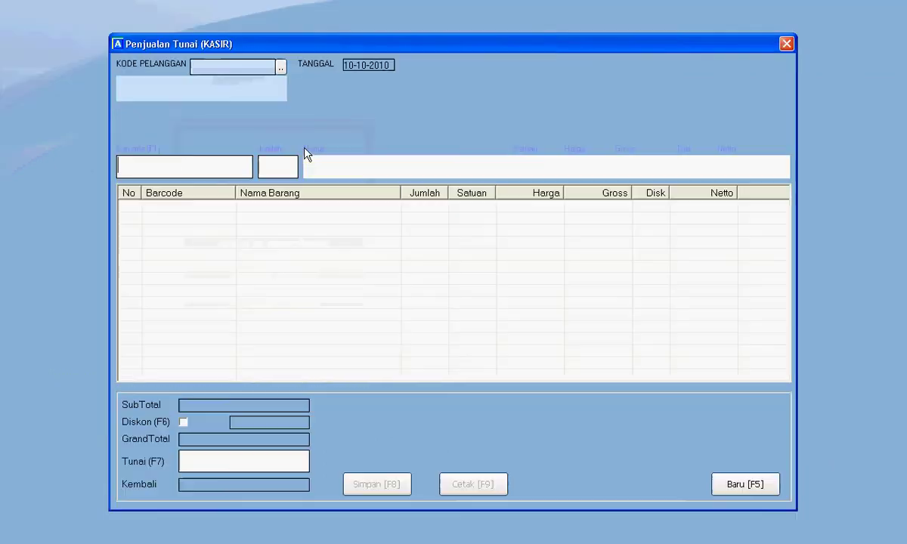
{"action": "left_click", "coordinate": [280, 68]}
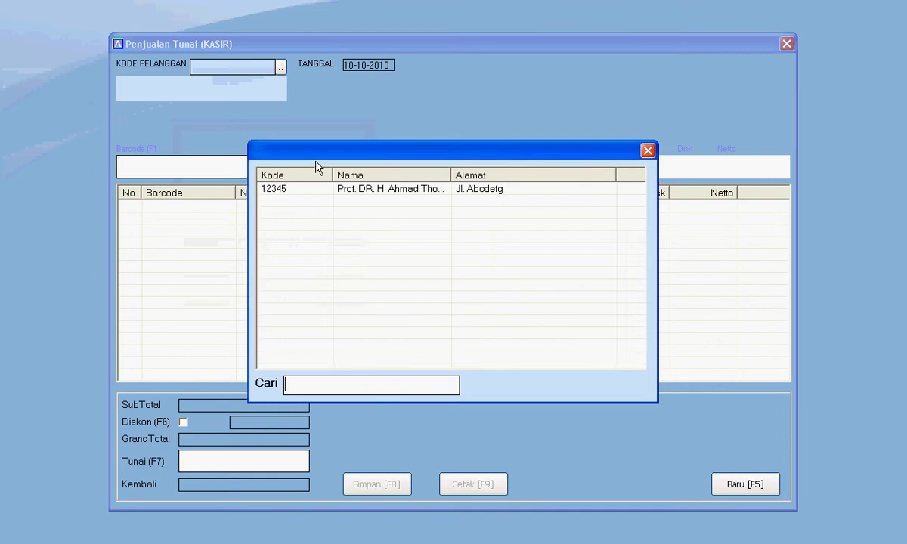
{"action": "double_click", "coordinate": [330, 192]}
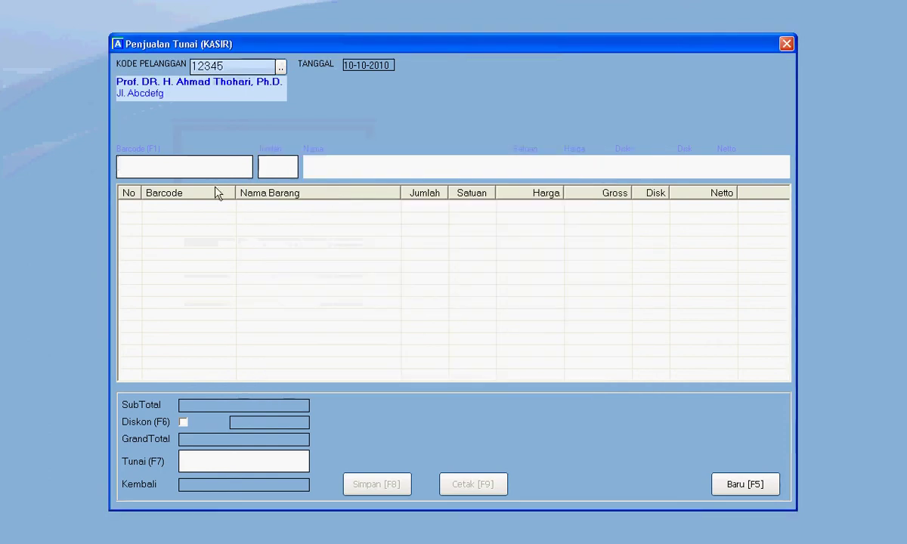
Step: Add 3 packs of MIE SEDAP KALDU AYAM to the sale
{"action": "key", "text": "F1"}
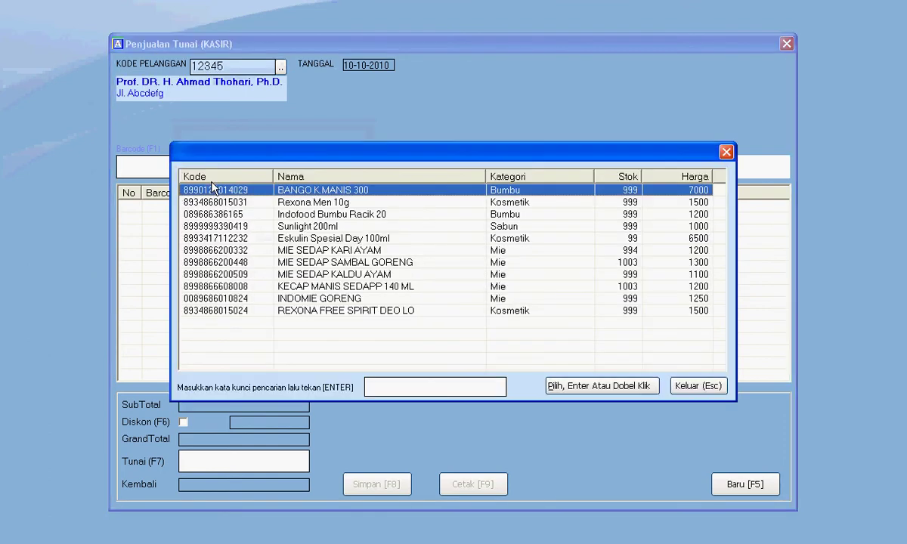
{"action": "key", "text": "Down"}
{"action": "key", "text": "Down"}
{"action": "key", "text": "Down"}
{"action": "key", "text": "Down"}
{"action": "key", "text": "Down"}
{"action": "key", "text": "Down"}
{"action": "key", "text": "Down"}
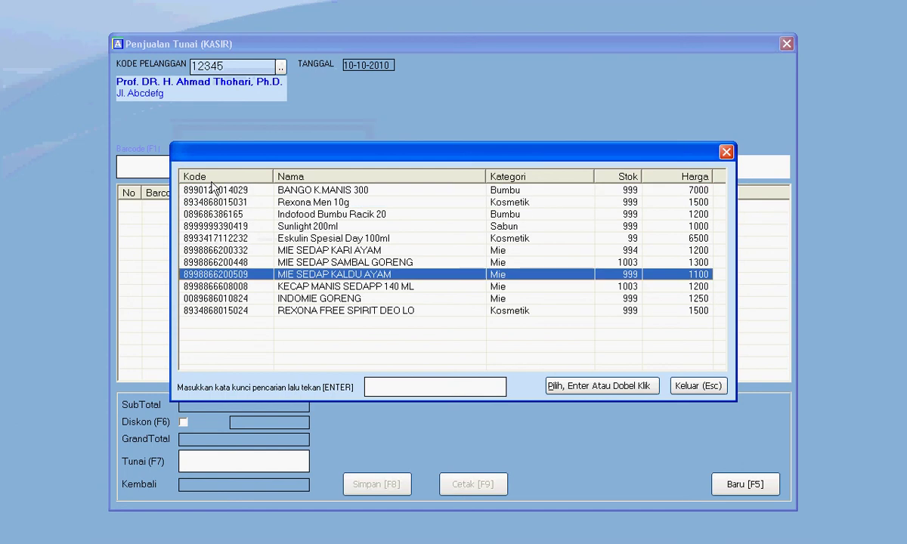
{"action": "key", "text": "Return"}
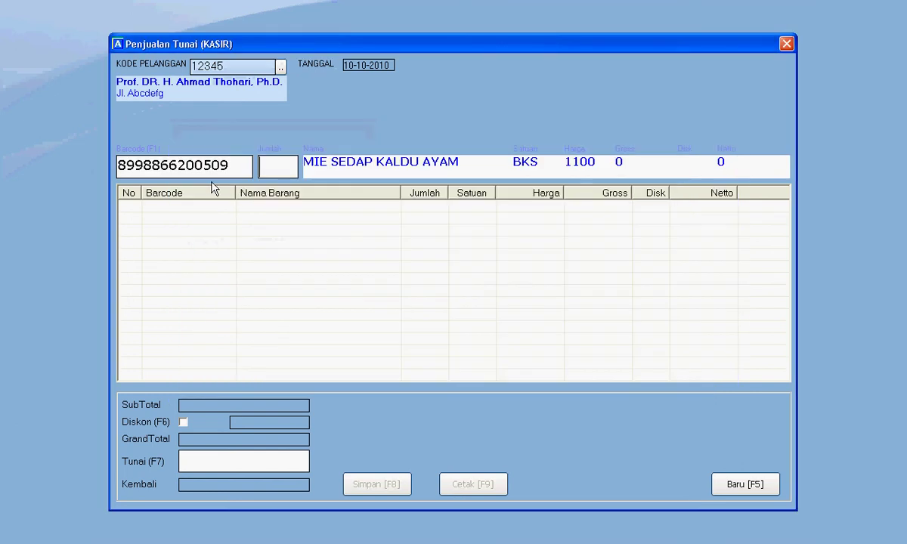
{"action": "type", "text": "3"}
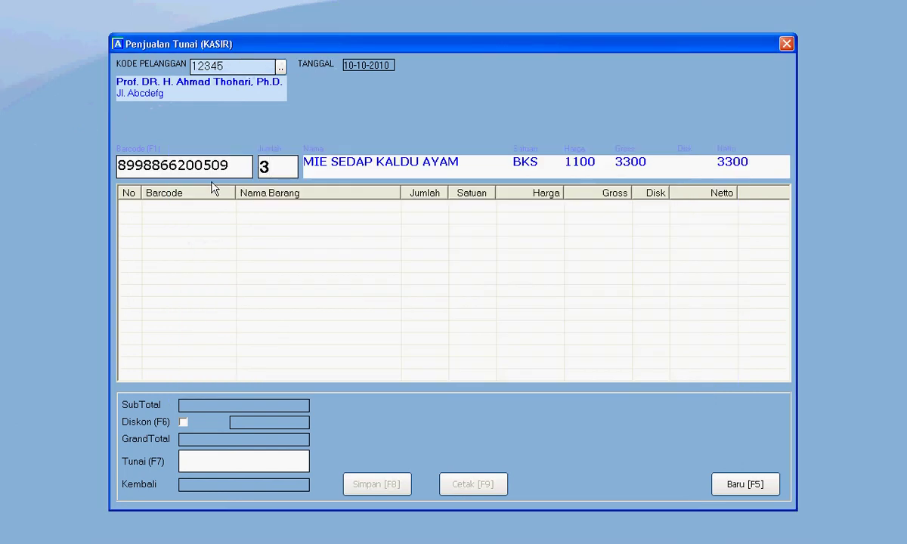
{"action": "key", "text": "Return"}
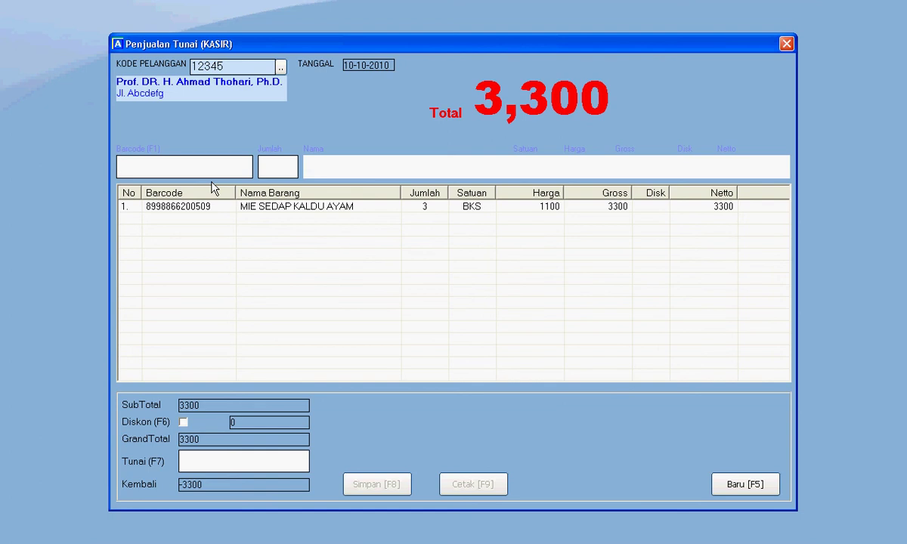
Step: Add 3 INDOMIE GORENG to the cash sale
{"action": "key", "text": "F1"}
{"action": "left_click", "coordinate": [212, 187]}
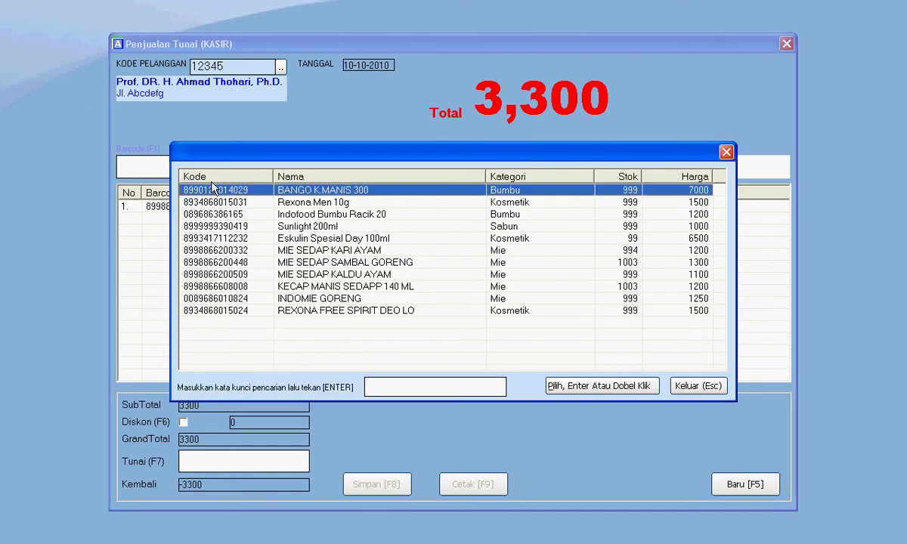
{"action": "key", "text": "Down"}
{"action": "key", "text": "Down"}
{"action": "key", "text": "Down"}
{"action": "key", "text": "Down"}
{"action": "key", "text": "Down"}
{"action": "key", "text": "Down"}
{"action": "key", "text": "Down"}
{"action": "key", "text": "Down"}
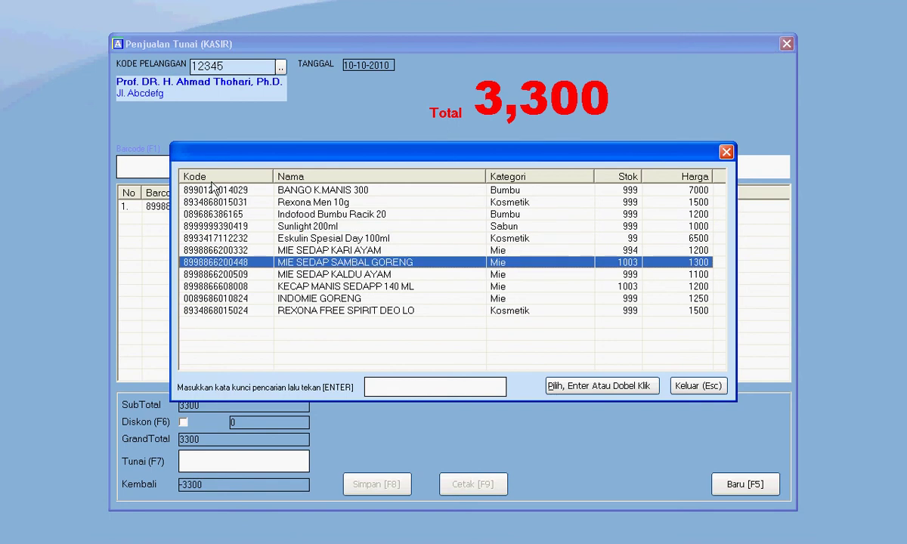
{"action": "key", "text": "Down"}
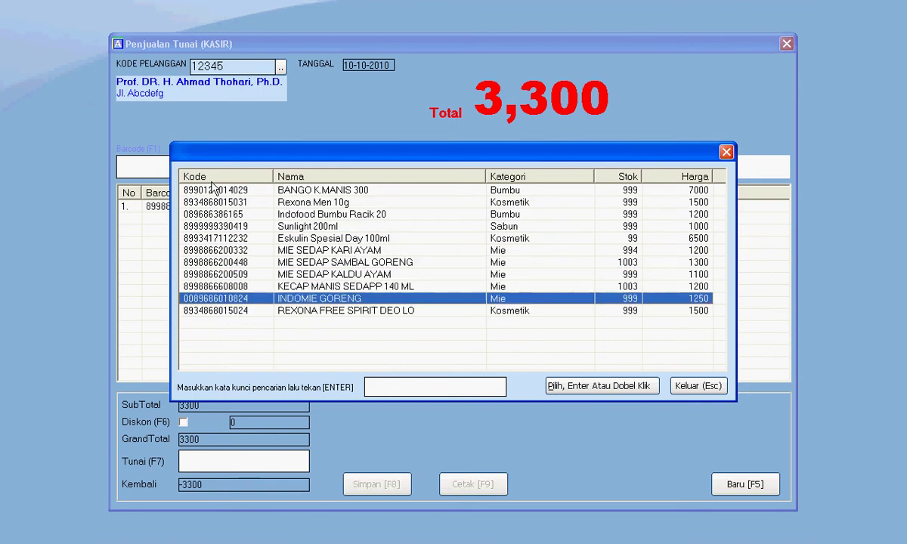
{"action": "key", "text": "Return"}
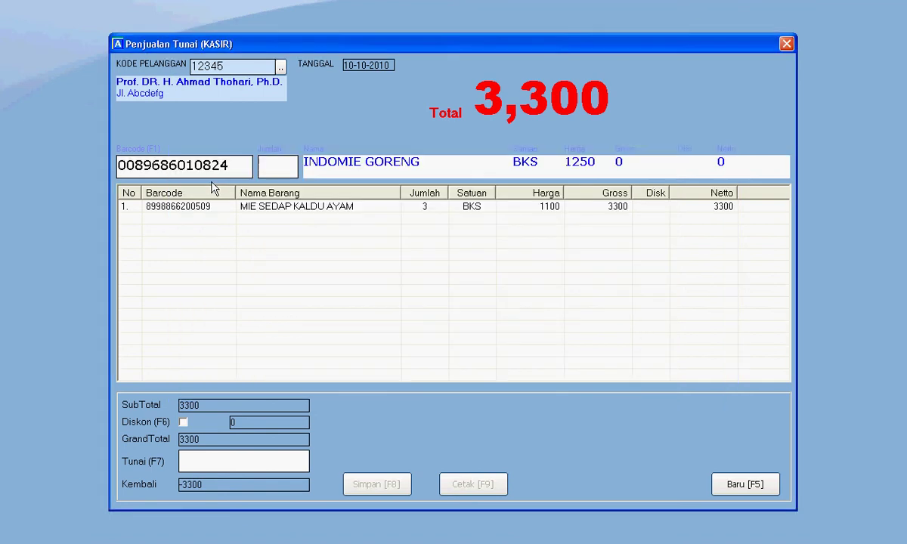
{"action": "type", "text": "3"}
{"action": "key", "text": "Return"}
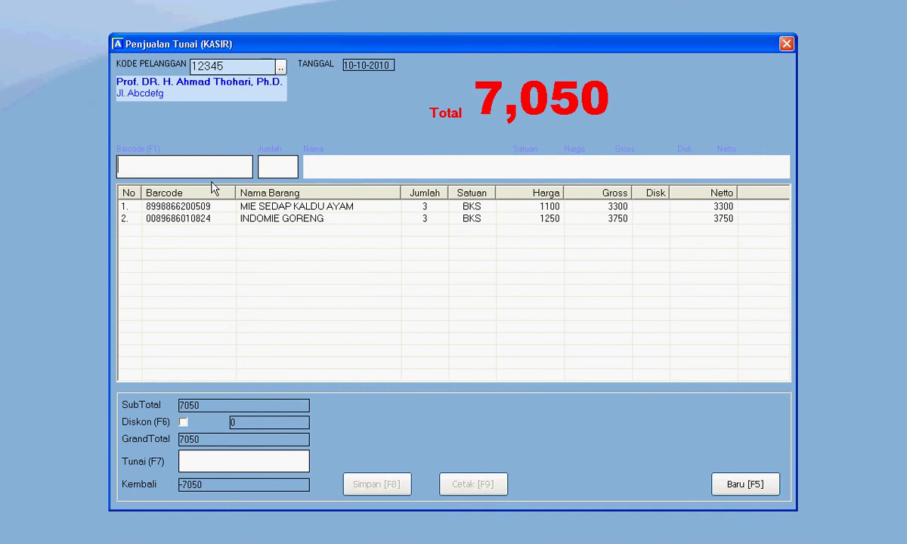
Step: Add 4 REXONA FREE SPIRIT DEO LO to the sale
{"action": "key", "text": "F1"}
{"action": "left_click", "coordinate": [214, 190]}
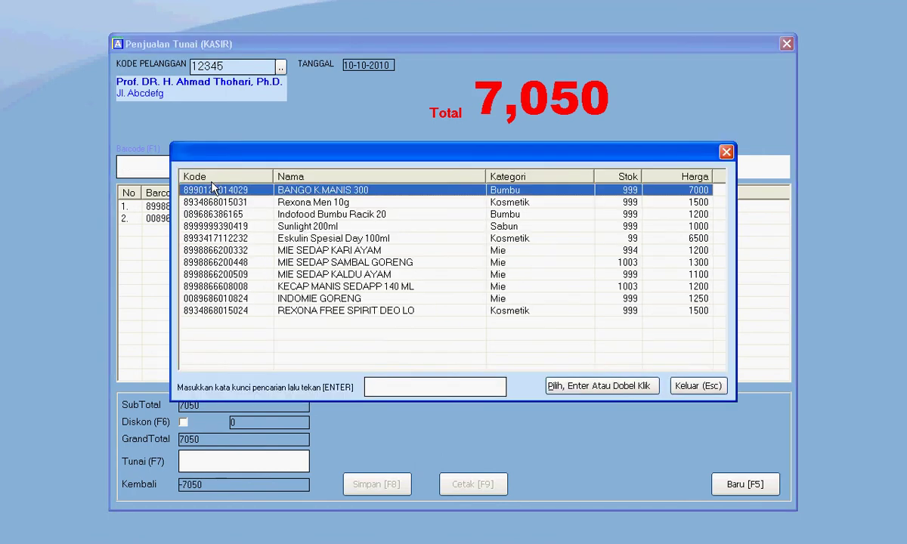
{"action": "key", "text": "Down"}
{"action": "key", "text": "Down"}
{"action": "key", "text": "Down"}
{"action": "key", "text": "Down"}
{"action": "key", "text": "Down"}
{"action": "key", "text": "Down"}
{"action": "key", "text": "Down"}
{"action": "key", "text": "Down"}
{"action": "key", "text": "Down"}
{"action": "key", "text": "Down"}
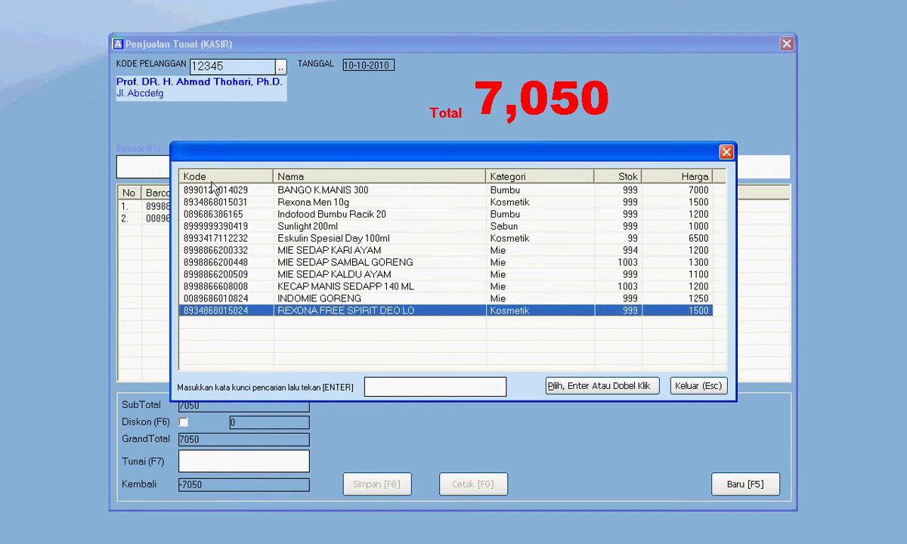
{"action": "key", "text": "Return"}
{"action": "type", "text": "4"}
{"action": "key", "text": "Return"}
Step: Add 4 Sunlight 200ml to the sale, bringing the total to 17,050
{"action": "key", "text": "F1"}
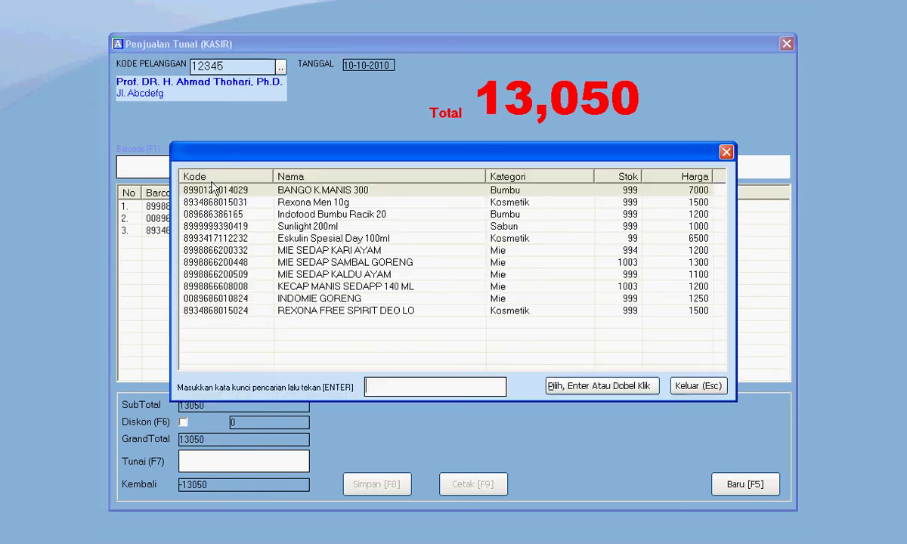
{"action": "left_click", "coordinate": [214, 190]}
{"action": "key", "text": "Down"}
{"action": "key", "text": "Down"}
{"action": "key", "text": "Down"}
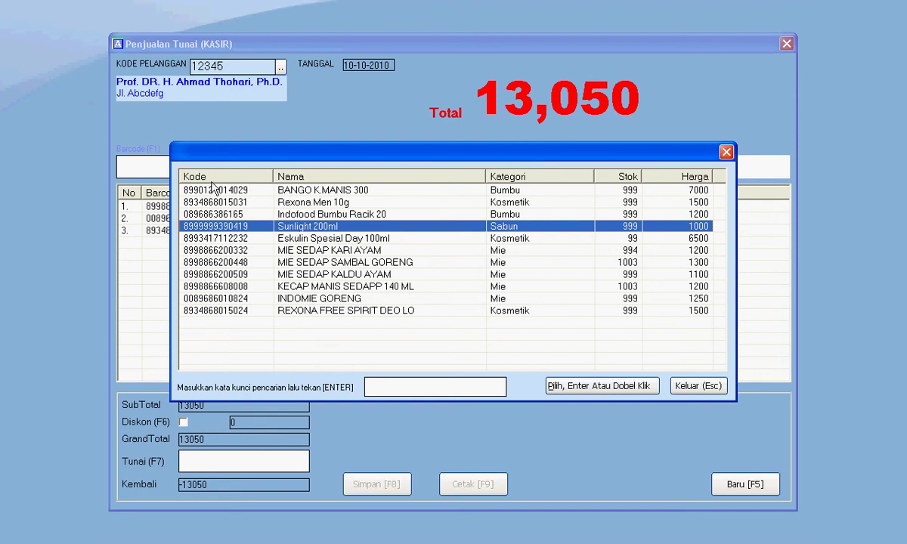
{"action": "key", "text": "Return"}
{"action": "type", "text": "2"}
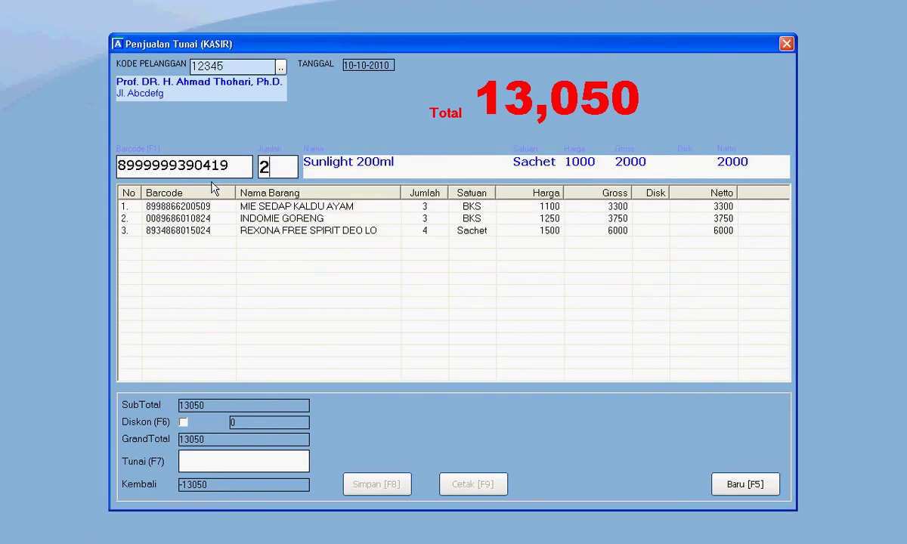
{"action": "key", "text": "BackSpace"}
{"action": "type", "text": "2"}
{"action": "key", "text": "BackSpace"}
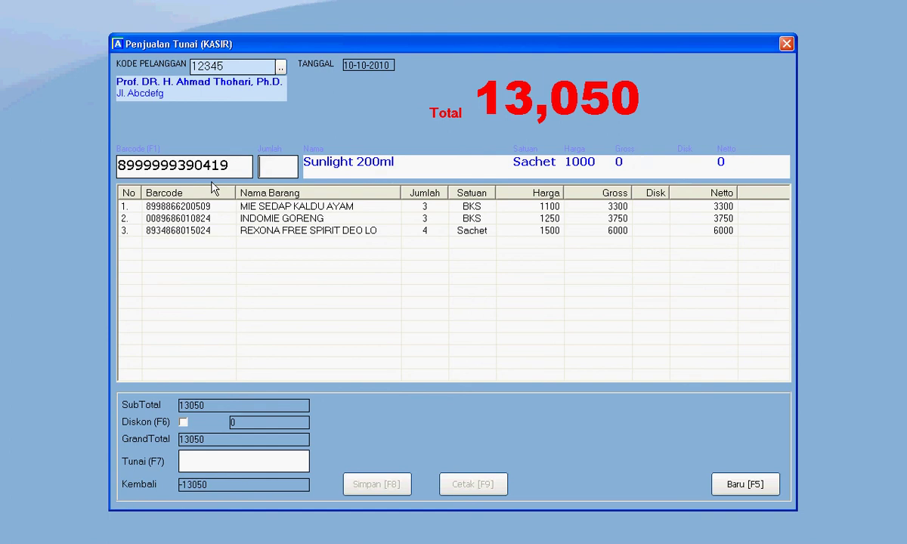
{"action": "type", "text": "5"}
{"action": "key", "text": "BackSpace"}
{"action": "type", "text": "4"}
{"action": "key", "text": "Return"}
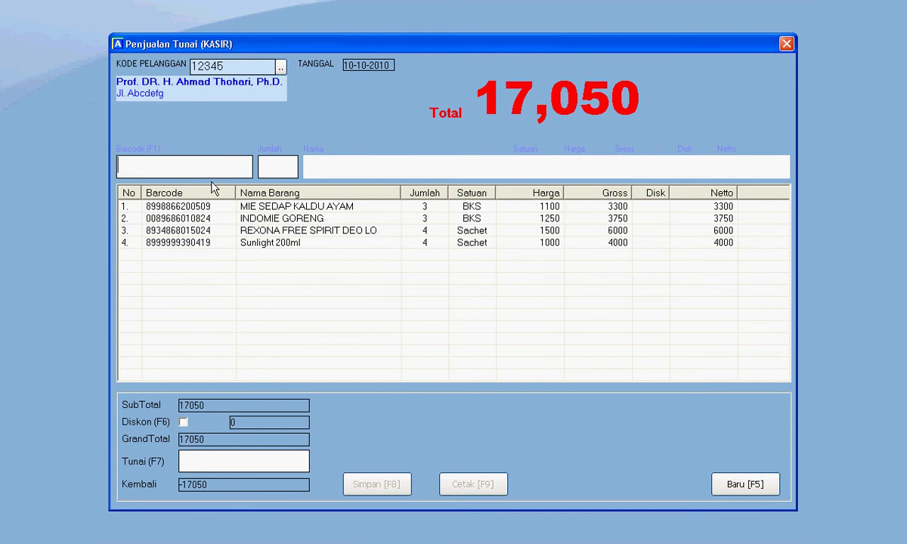
Step: Take 20000 cash for the 17,050 sale and save it, giving 2,950 change
{"action": "key", "text": "F7"}
{"action": "type", "text": "2"}
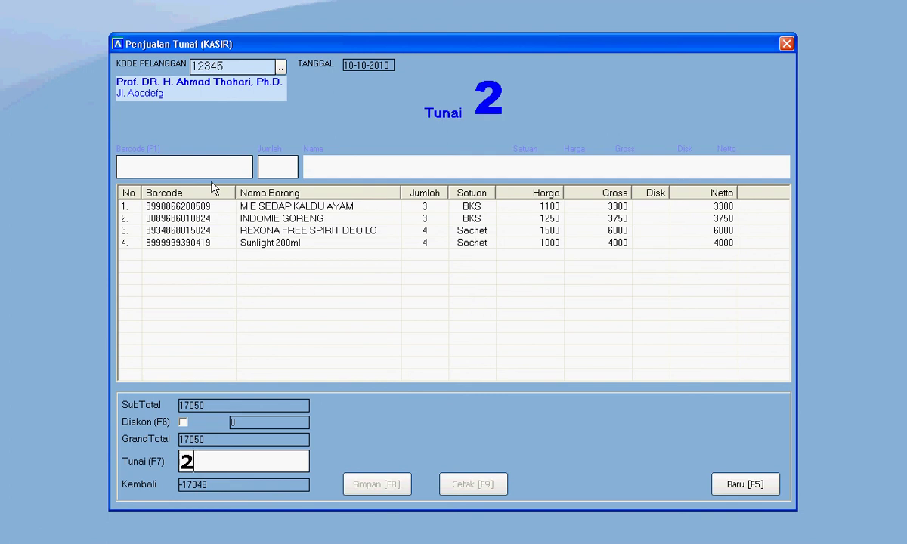
{"action": "type", "text": "0000"}
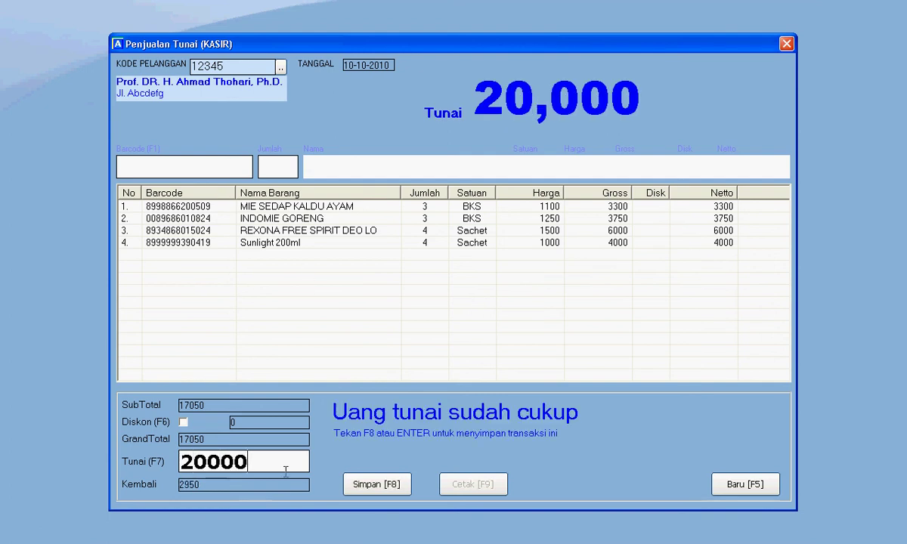
{"action": "left_click", "coordinate": [377, 484]}
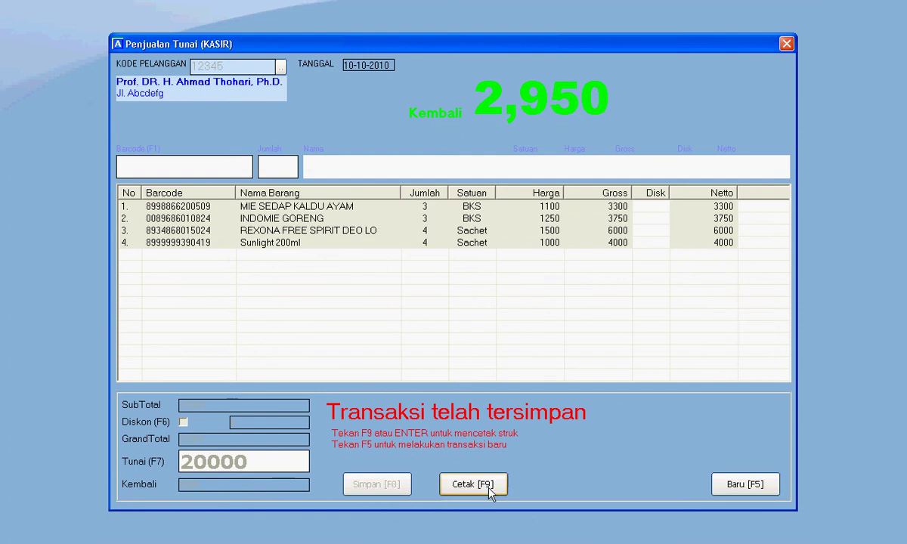
Step: Clear the sale, close the cashier, and review the all-sales profit report for operator Master
{"action": "left_click", "coordinate": [754, 484]}
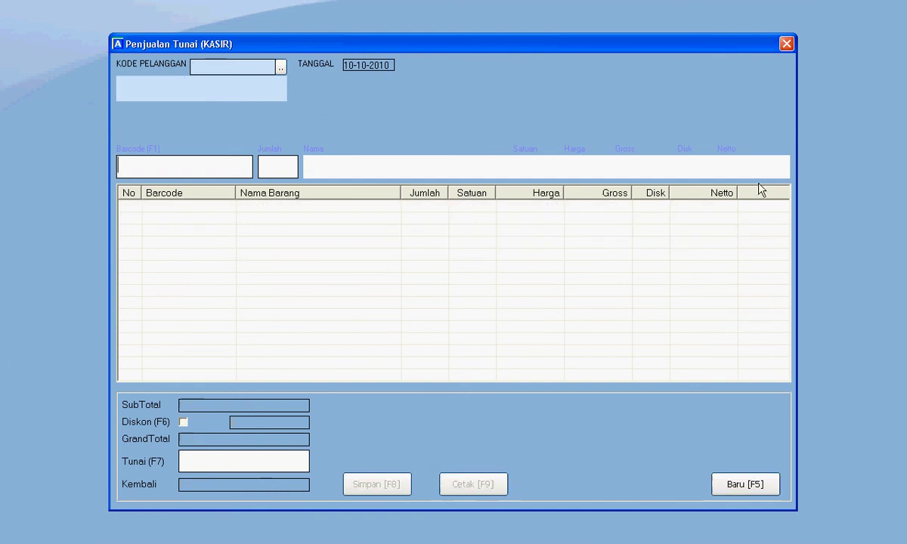
{"action": "left_click", "coordinate": [787, 44]}
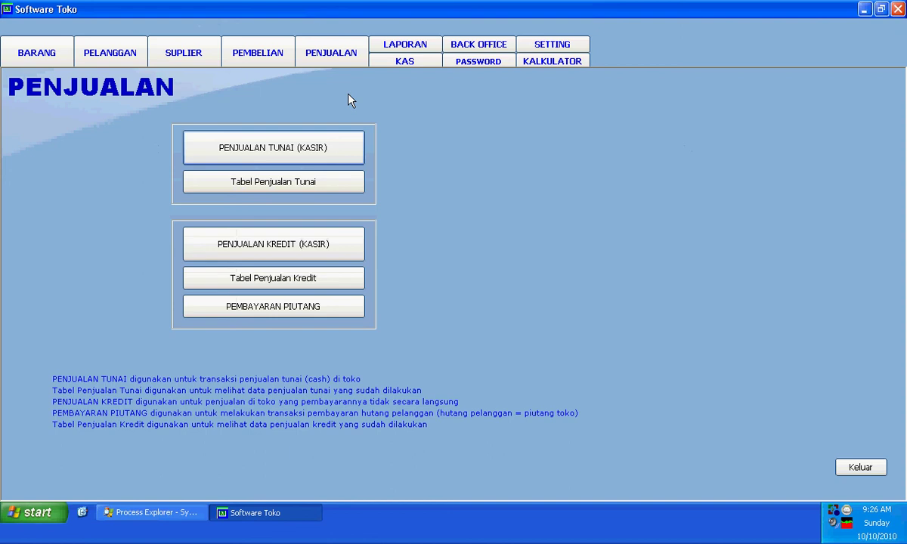
{"action": "left_click", "coordinate": [383, 47]}
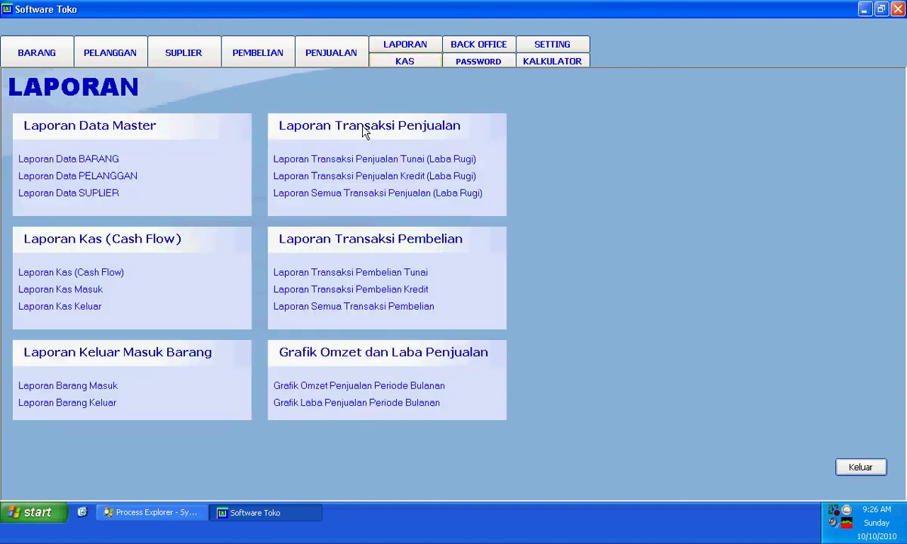
{"action": "left_click", "coordinate": [369, 194]}
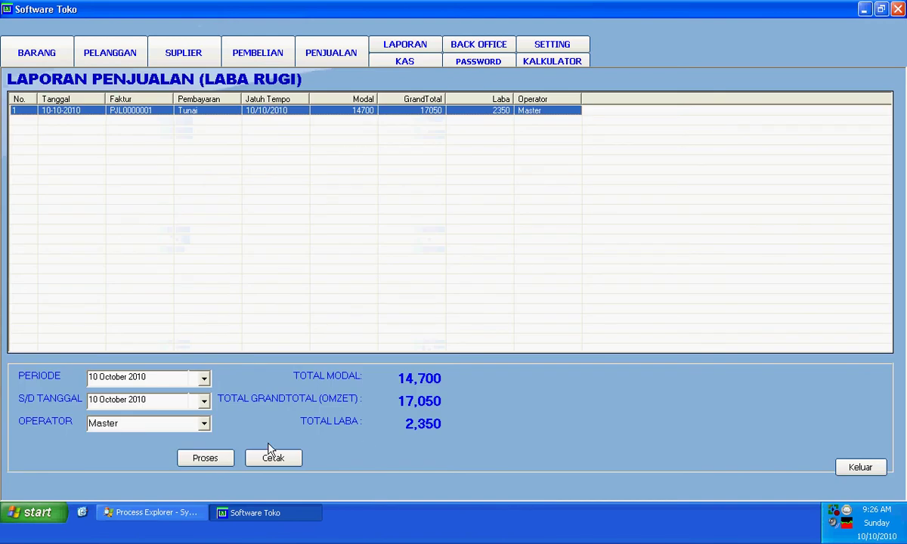
{"action": "left_click", "coordinate": [204, 424]}
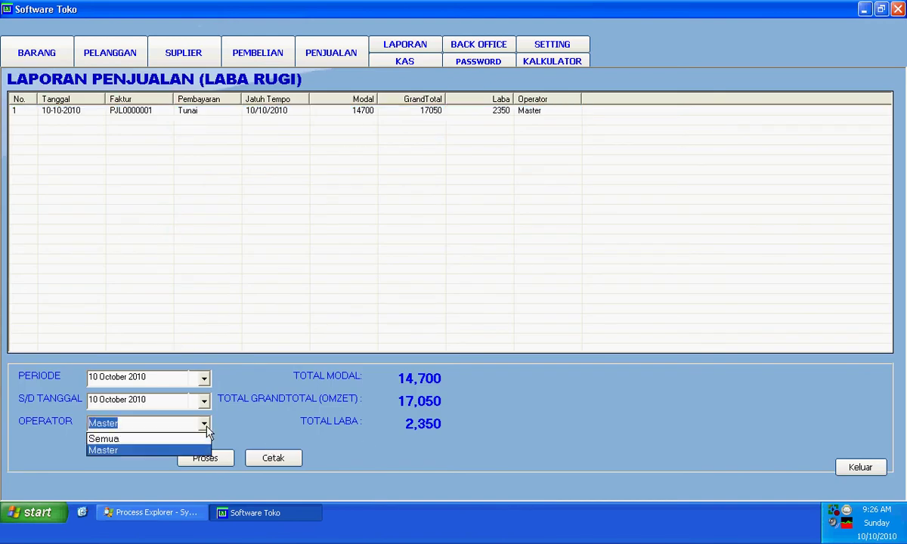
{"action": "left_click", "coordinate": [204, 424]}
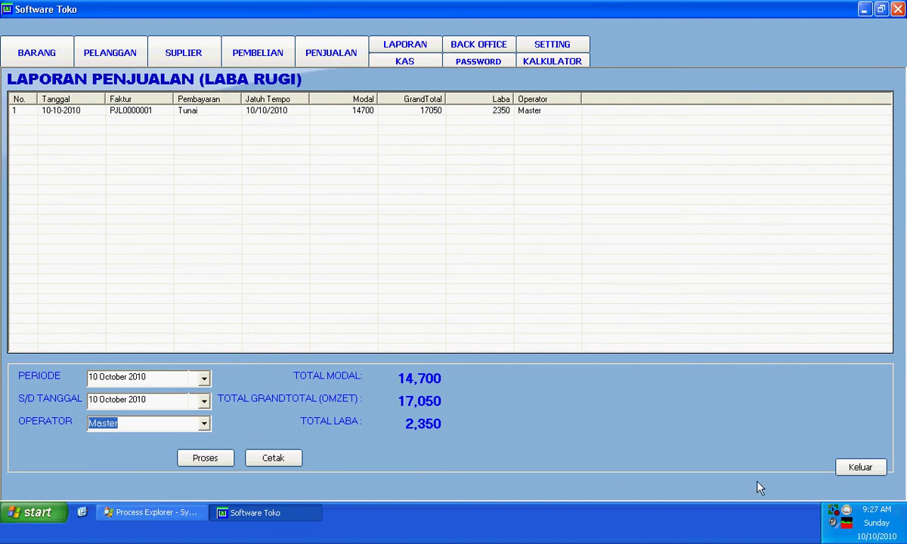
{"action": "left_click", "coordinate": [853, 472]}
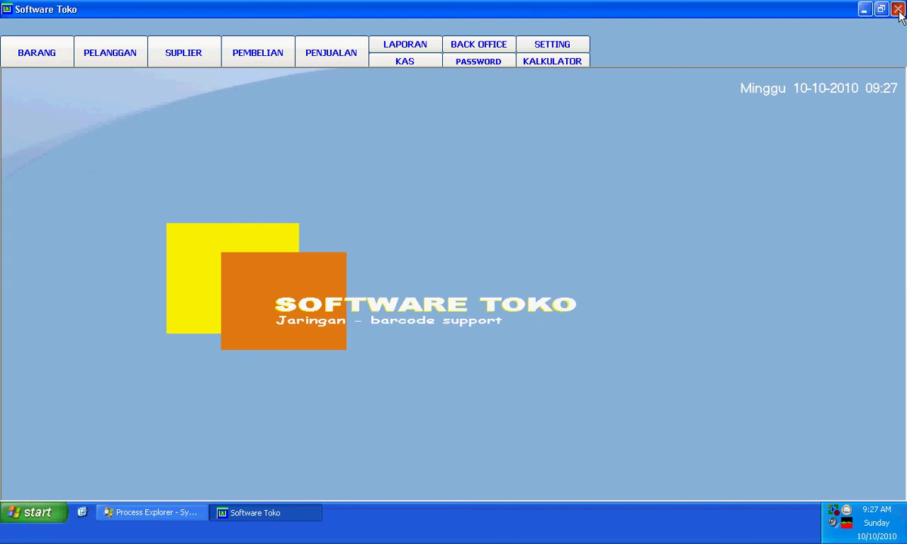
Step: Export the BARANG data (11 products) to Excel from BACK OFFICE, then close Excel unsaved
{"action": "left_click", "coordinate": [479, 46]}
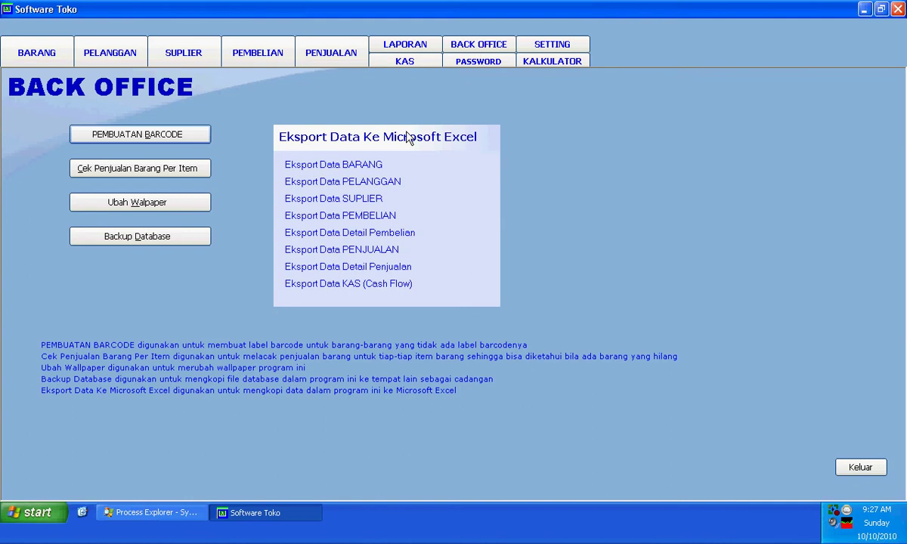
{"action": "left_click", "coordinate": [342, 166]}
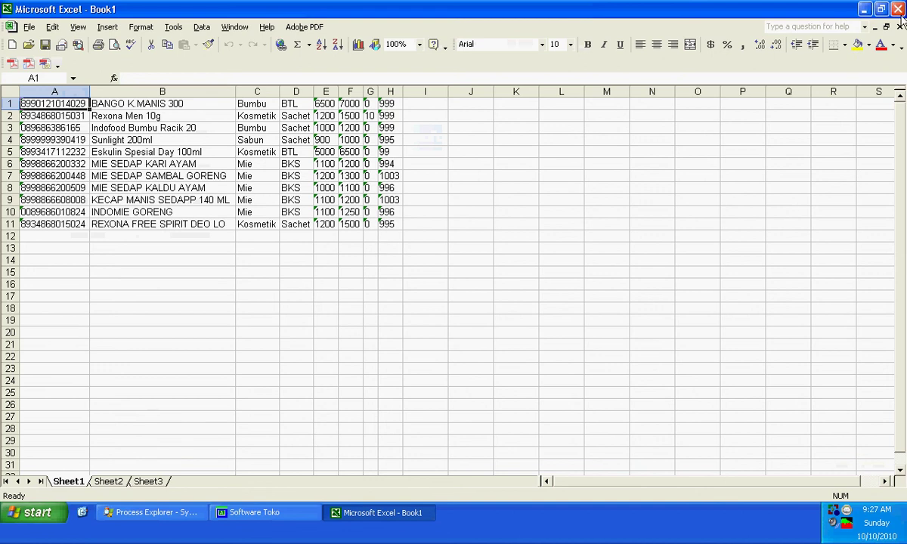
{"action": "left_click", "coordinate": [898, 9]}
{"action": "left_click", "coordinate": [455, 298]}
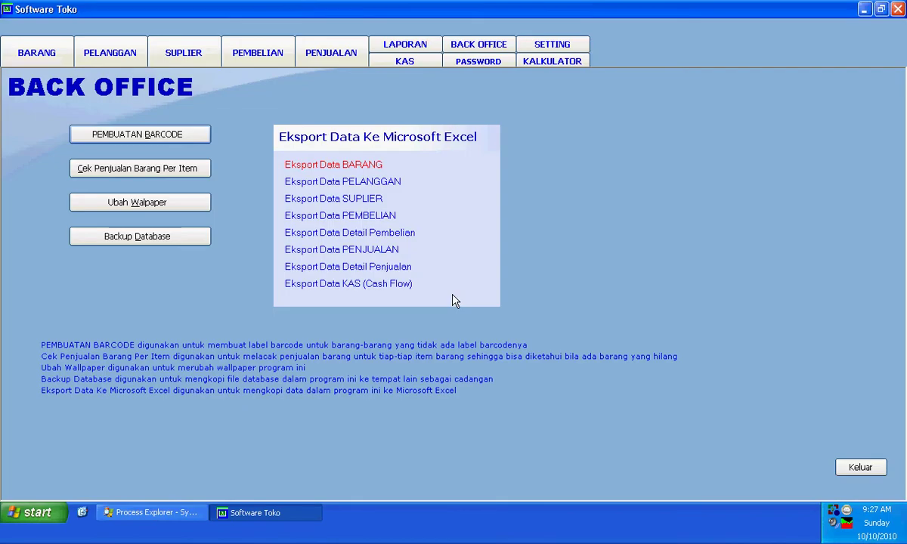
Step: Create barcodes for number 99090887 in the barcode maker, then close it
{"action": "left_click", "coordinate": [195, 140]}
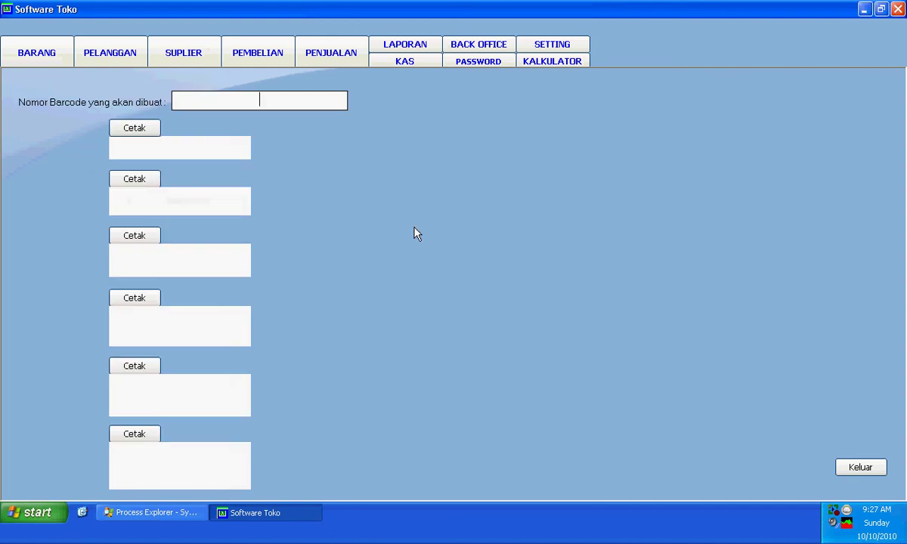
{"action": "type", "text": "99090887"}
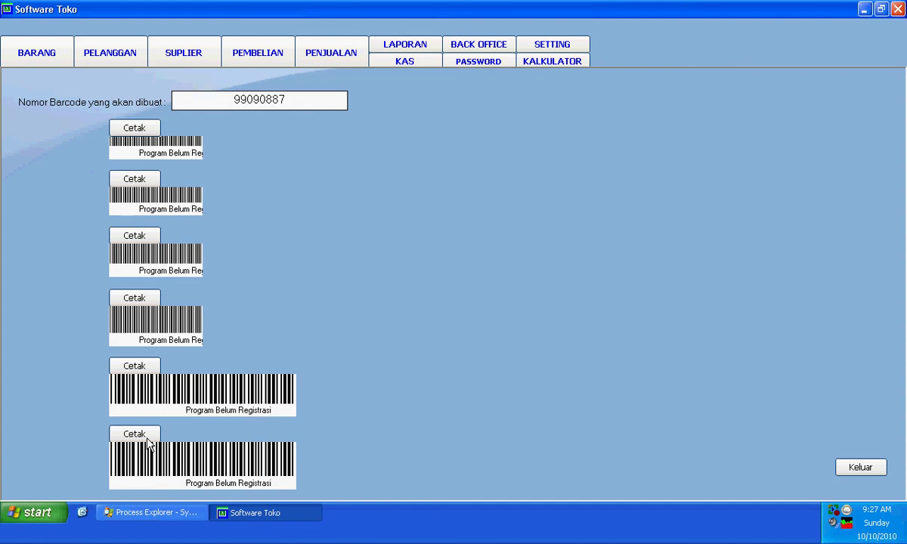
{"action": "left_click", "coordinate": [845, 470]}
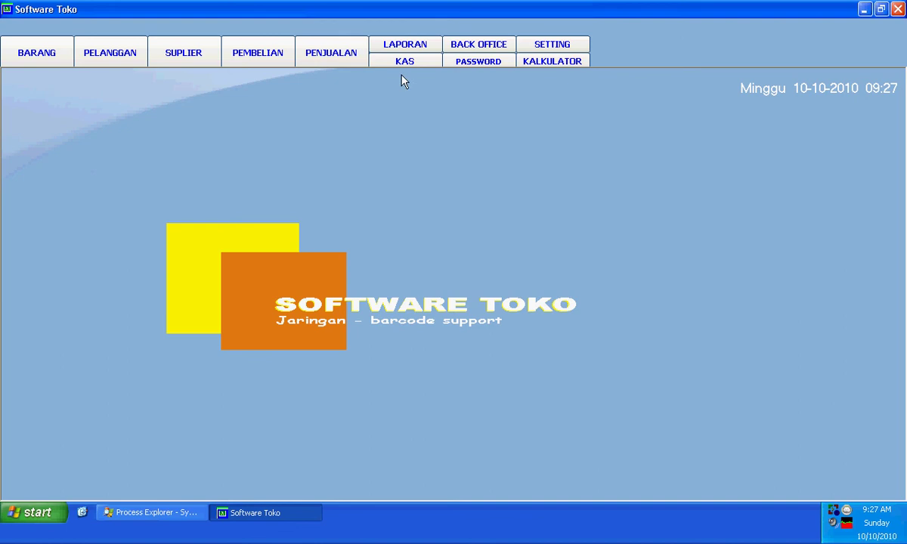
Step: Set and confirm a new password for user Master, apply it, then quit the program
{"action": "left_click", "coordinate": [487, 67]}
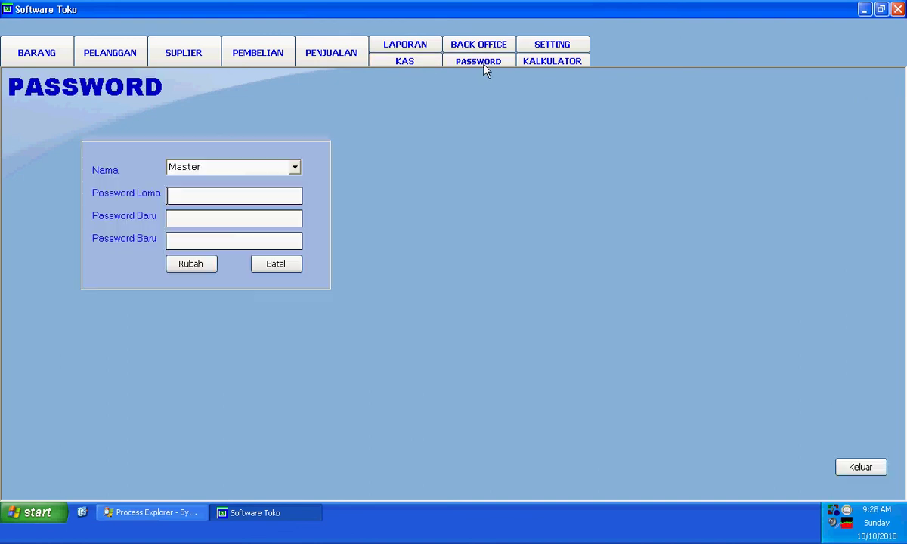
{"action": "left_click", "coordinate": [295, 171]}
{"action": "left_click", "coordinate": [291, 181]}
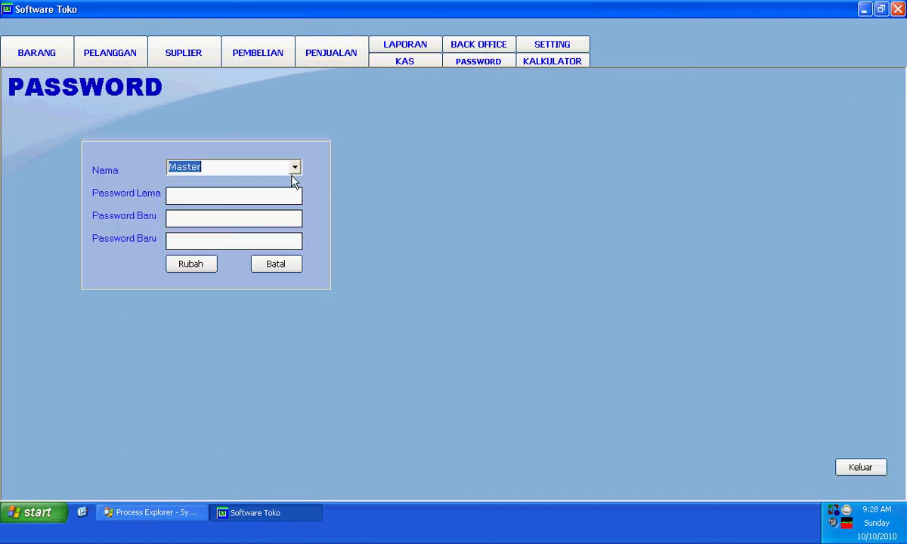
{"action": "left_click", "coordinate": [269, 201]}
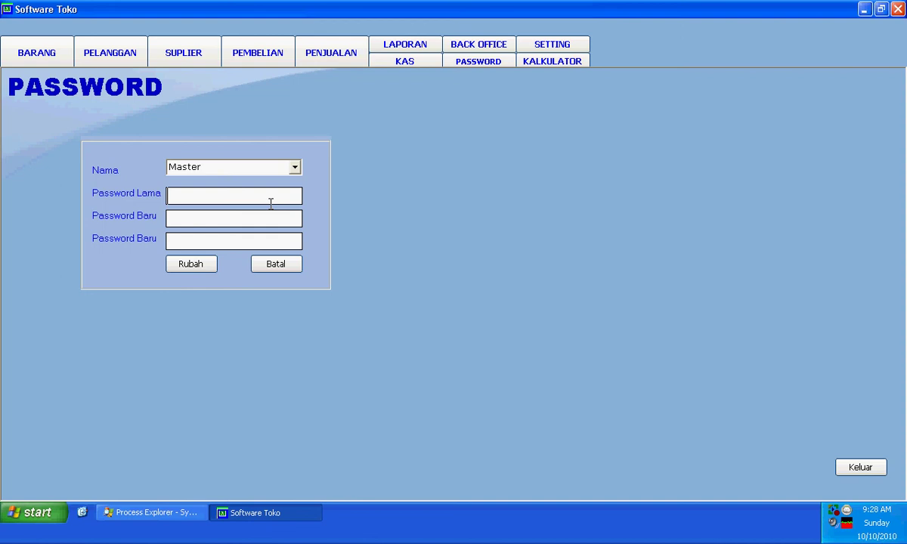
{"action": "left_click", "coordinate": [213, 214]}
{"action": "type", "text": "**"}
{"action": "left_click", "coordinate": [211, 239]}
{"action": "type", "text": "**"}
{"action": "left_click", "coordinate": [195, 263]}
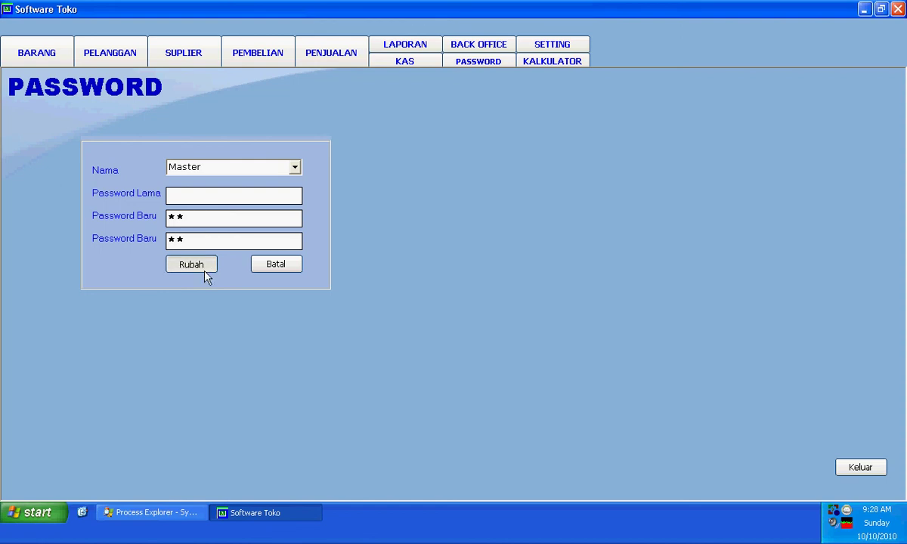
{"action": "left_click", "coordinate": [432, 301]}
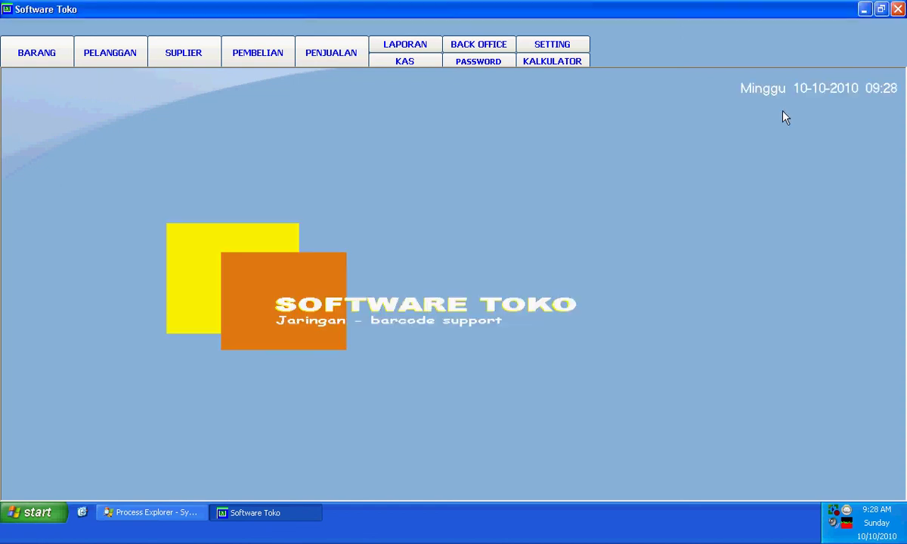
{"action": "left_click", "coordinate": [902, 17]}
Step: Confirm quitting and relaunch Software Toko from its desktop shortcut
{"action": "left_click", "coordinate": [371, 303]}
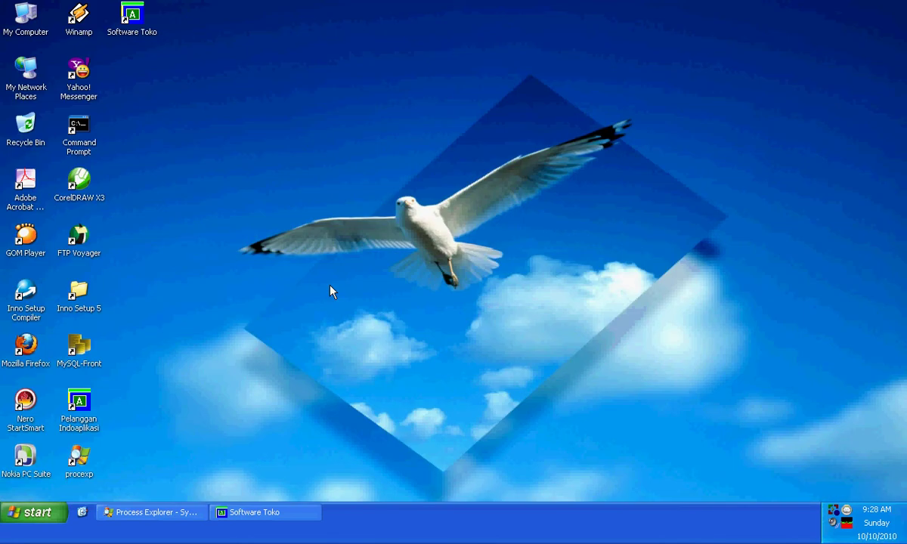
{"action": "left_click", "coordinate": [133, 30]}
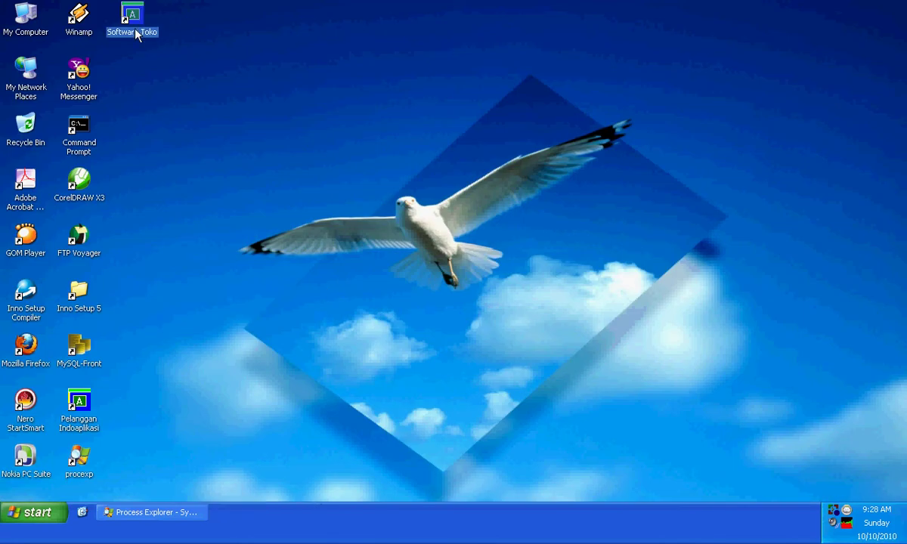
{"action": "double_click", "coordinate": [141, 44]}
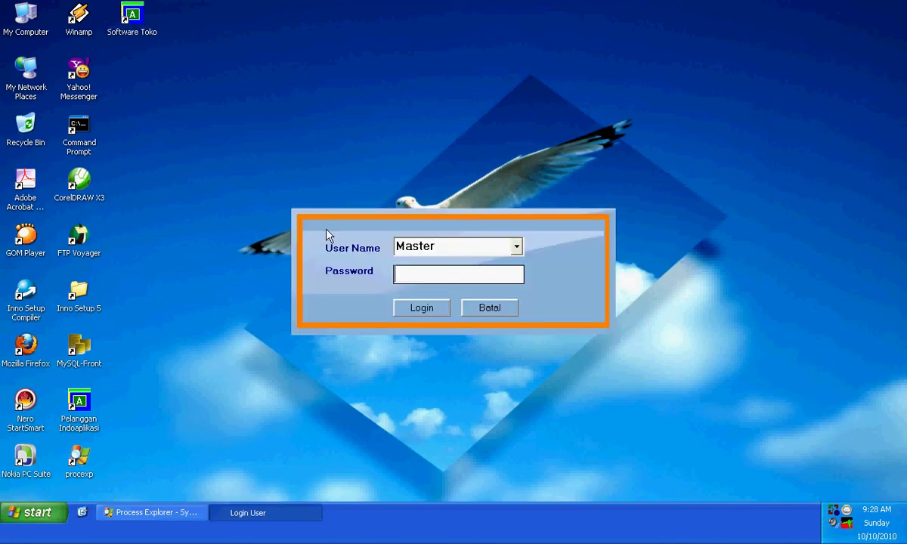
Step: Retry logging in as Master, re-entering the password after each wrong-combination error
{"action": "left_click", "coordinate": [420, 309]}
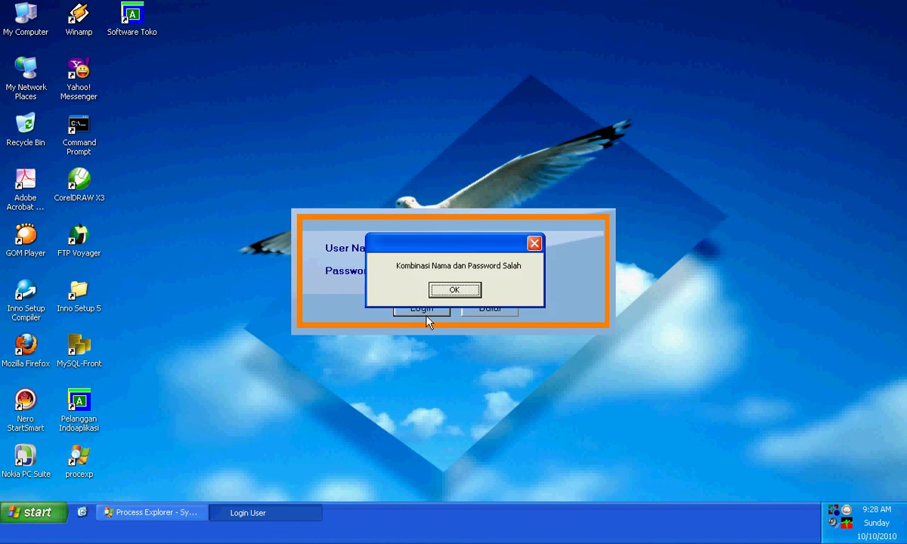
{"action": "left_click", "coordinate": [454, 290]}
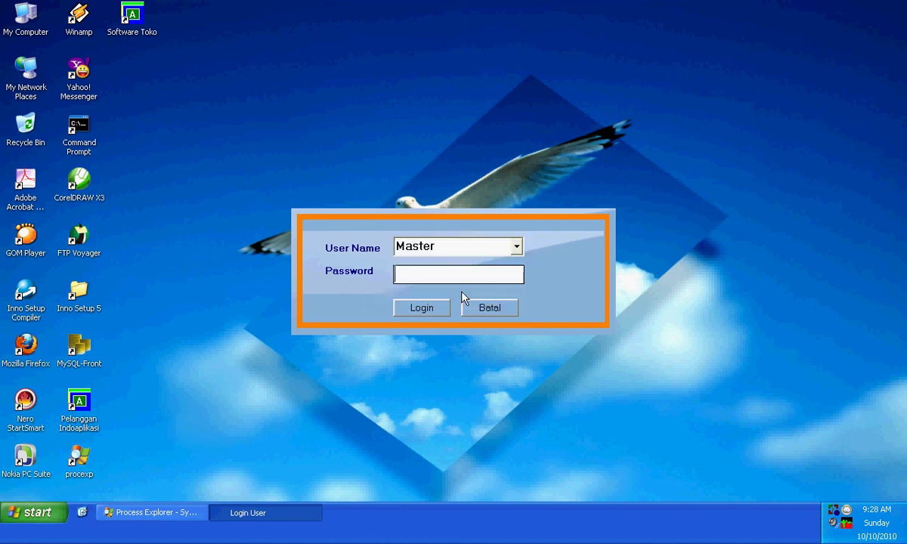
{"action": "type", "text": "**"}
{"action": "left_click", "coordinate": [437, 311]}
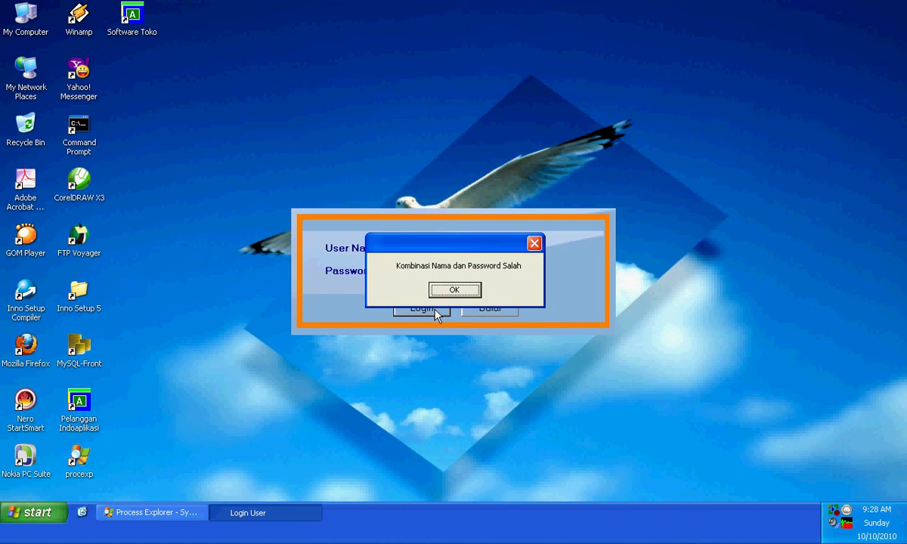
{"action": "left_click", "coordinate": [452, 292]}
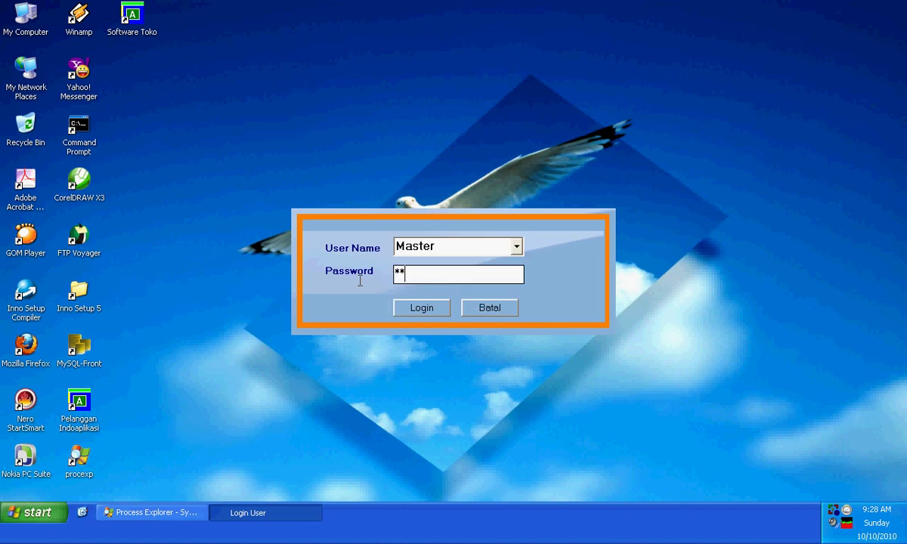
{"action": "double_click", "coordinate": [411, 279]}
{"action": "type", "text": "**"}
{"action": "left_click", "coordinate": [417, 309]}
{"action": "left_click", "coordinate": [452, 291]}
{"action": "double_click", "coordinate": [414, 274]}
{"action": "type", "text": "**"}
{"action": "left_click", "coordinate": [427, 311]}
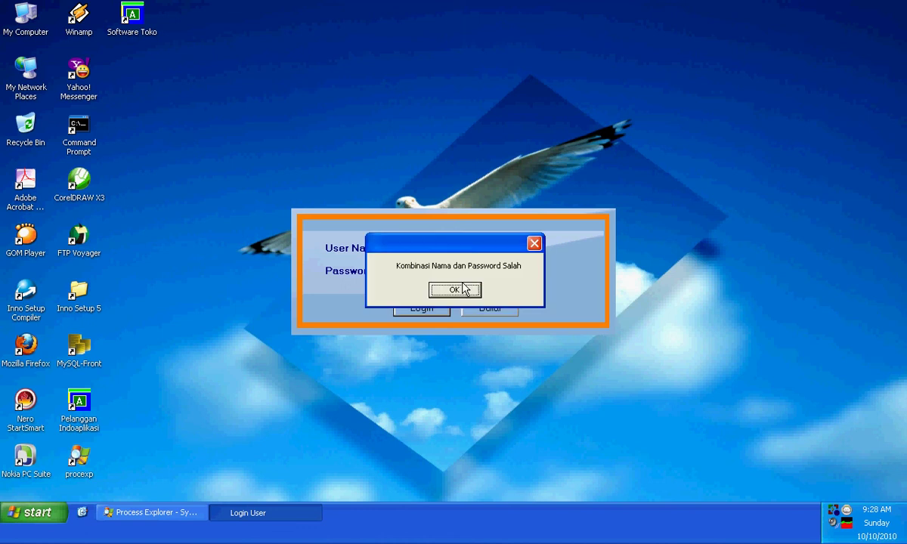
{"action": "left_click", "coordinate": [461, 290]}
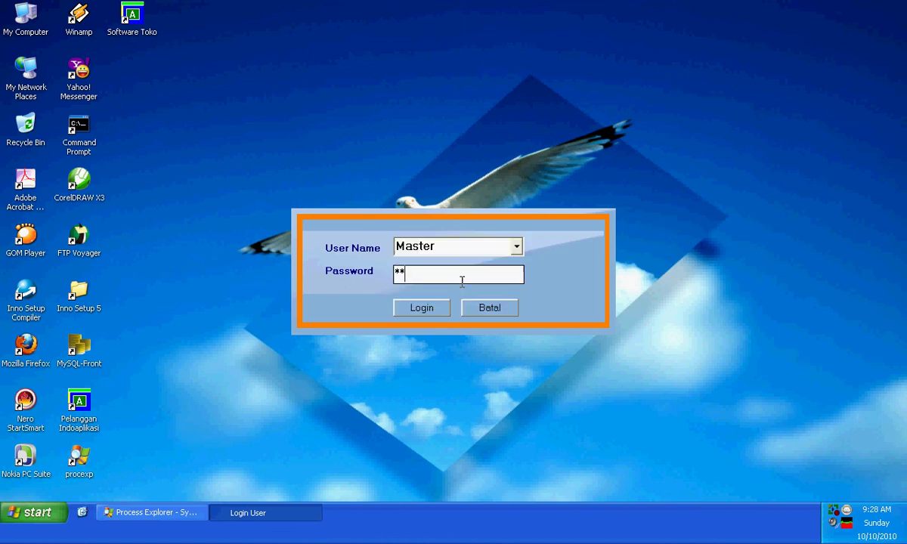
{"action": "left_click", "coordinate": [414, 308]}
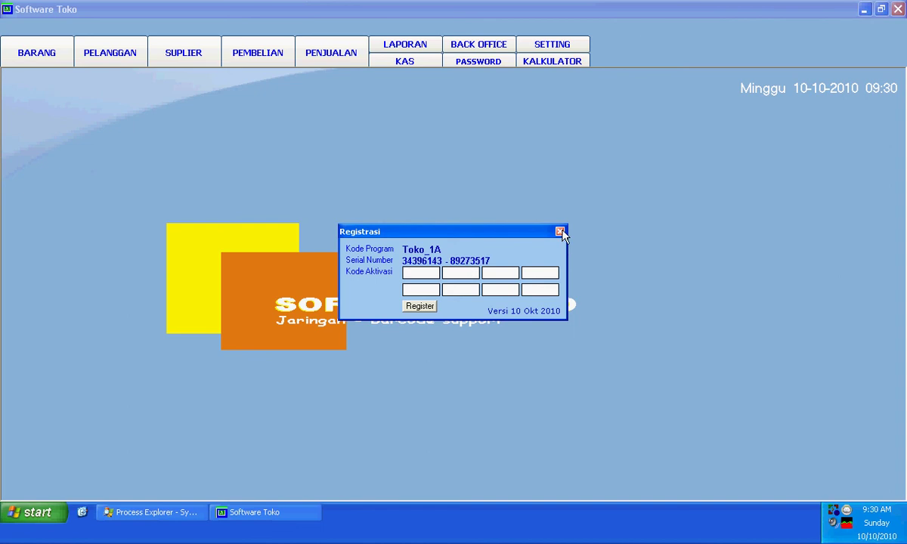
Step: Dismiss the registration prompt and start adding a new operator from the SETTING page
{"action": "left_click", "coordinate": [560, 231]}
{"action": "left_click", "coordinate": [557, 47]}
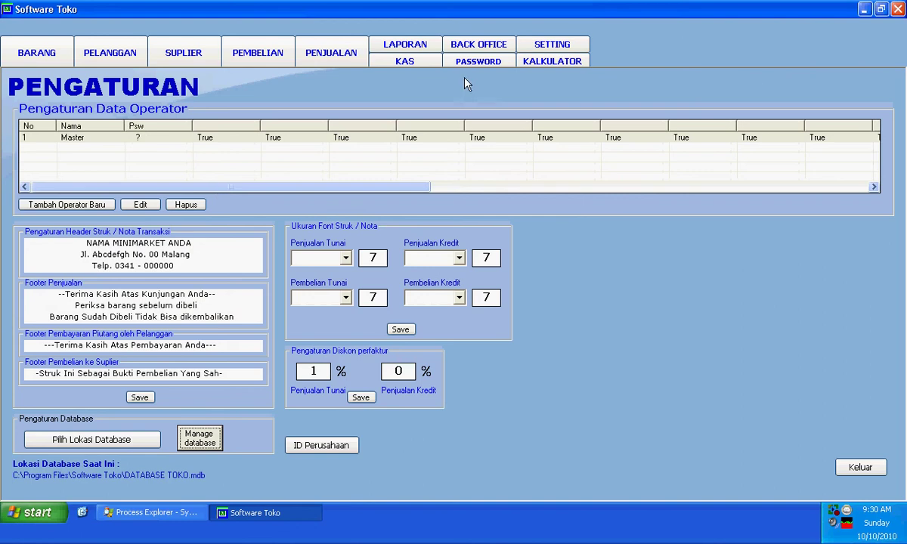
{"action": "left_click_drag", "start_coordinate": [547, 191], "coordinate": [483, 193]}
{"action": "left_click_drag", "start_coordinate": [296, 176], "coordinate": [165, 171]}
{"action": "left_click_drag", "start_coordinate": [217, 190], "coordinate": [106, 186]}
{"action": "left_click", "coordinate": [83, 206]}
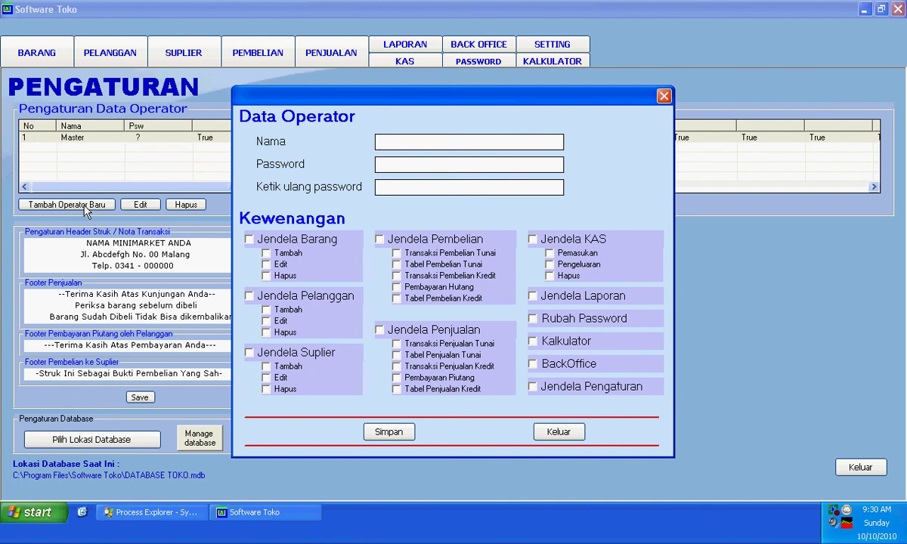
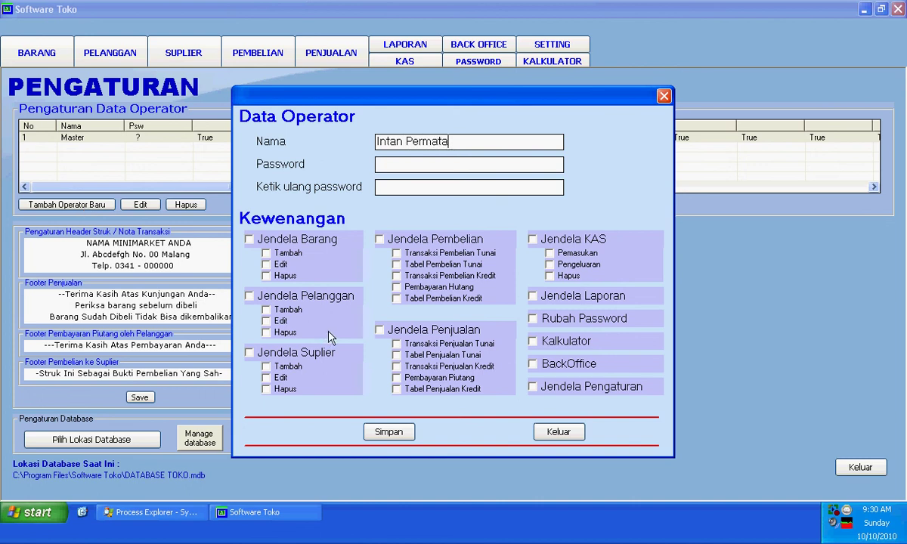
Step: Enter the operator's name and grant only Jendela Penjualan with its five sales permissions
{"action": "left_click", "coordinate": [390, 334]}
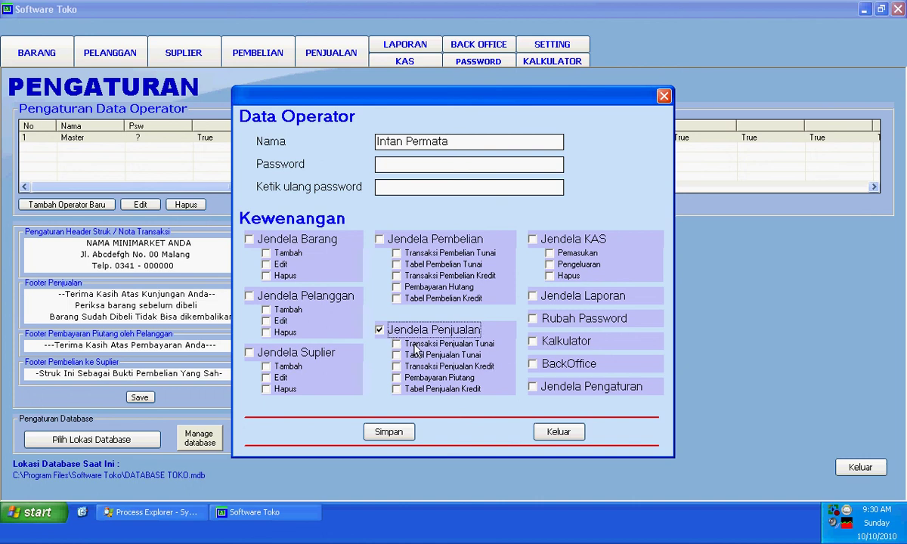
{"action": "left_click", "coordinate": [414, 344]}
{"action": "left_click", "coordinate": [413, 357]}
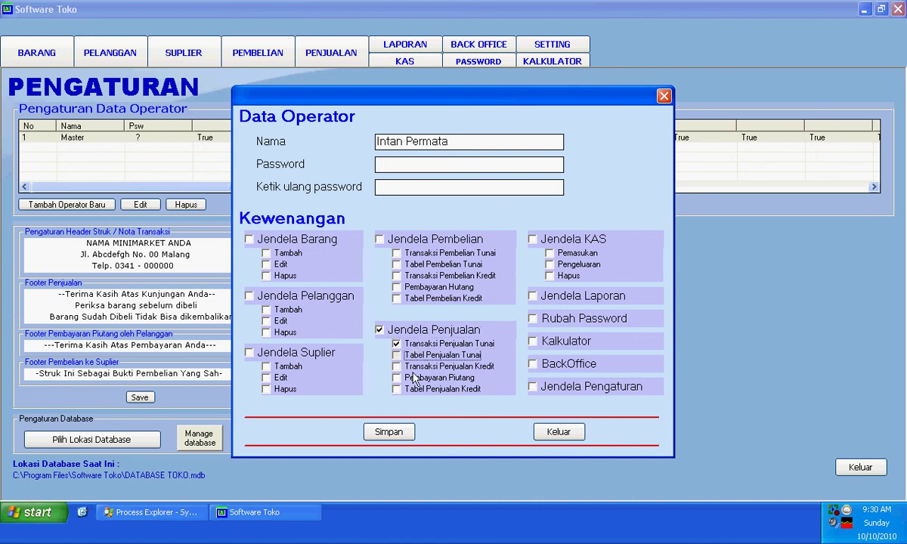
{"action": "left_click", "coordinate": [414, 367]}
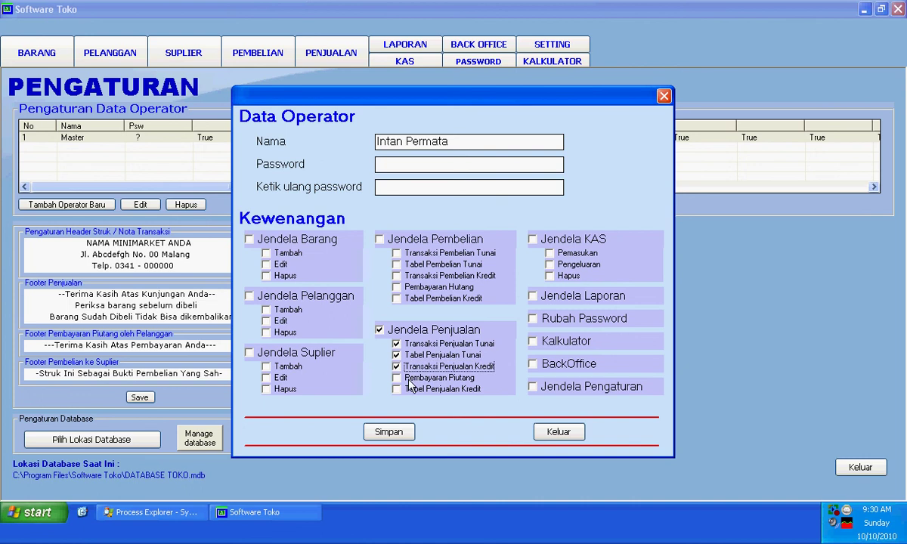
{"action": "left_click", "coordinate": [408, 378]}
{"action": "left_click", "coordinate": [408, 389]}
Step: Save the new operator, acknowledge the confirmation, and request to quit the program
{"action": "left_click", "coordinate": [388, 431]}
{"action": "left_click", "coordinate": [405, 299]}
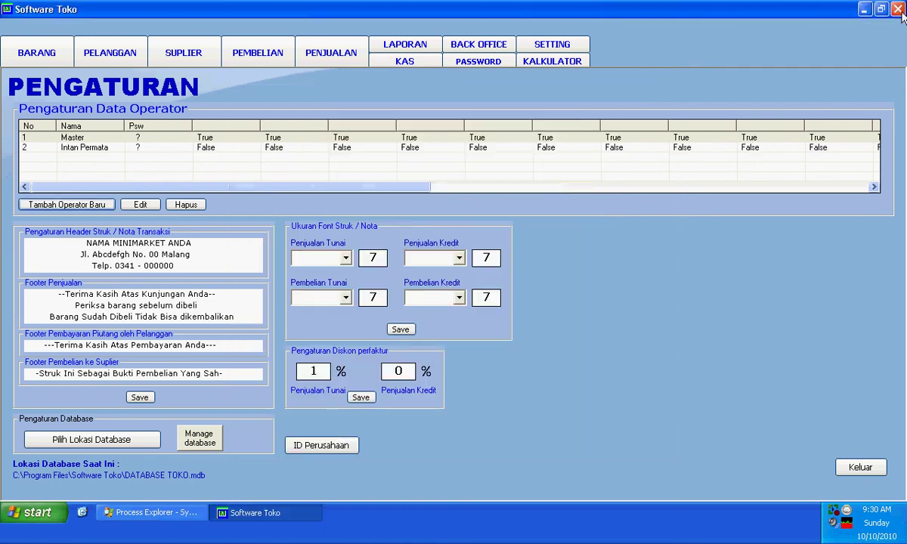
{"action": "left_click", "coordinate": [860, 467]}
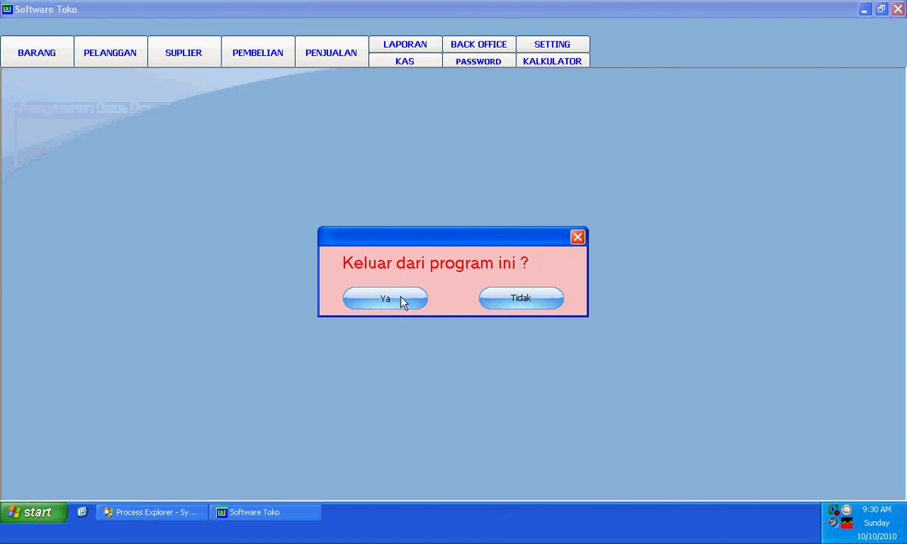
Step: Quit and relaunch Software Toko, logging in as the new operator
{"action": "left_click", "coordinate": [401, 300]}
{"action": "left_click", "coordinate": [140, 36]}
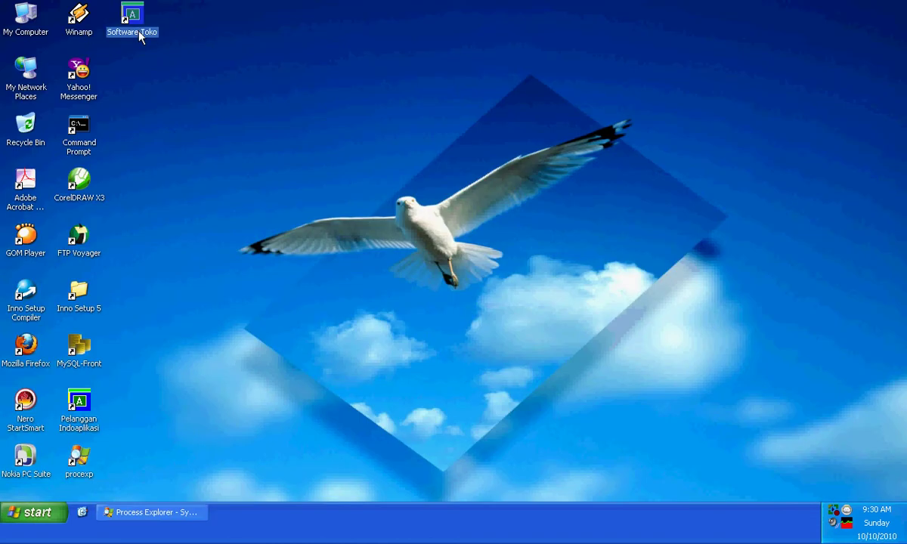
{"action": "double_click", "coordinate": [140, 35]}
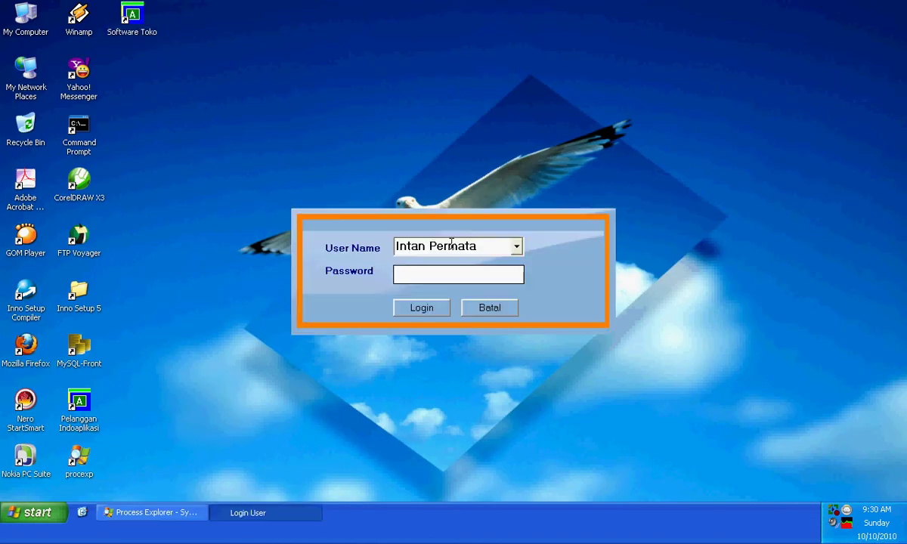
{"action": "left_click", "coordinate": [417, 308]}
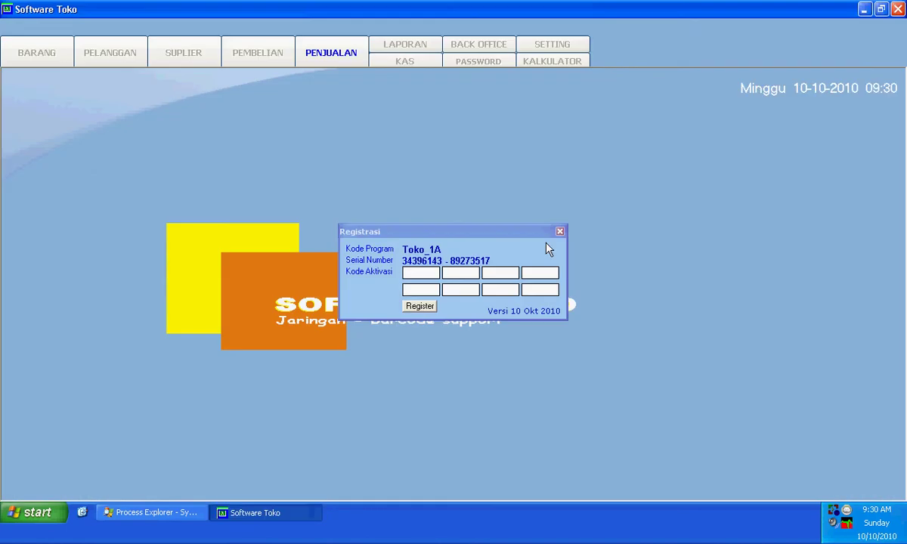
{"action": "left_click", "coordinate": [560, 231]}
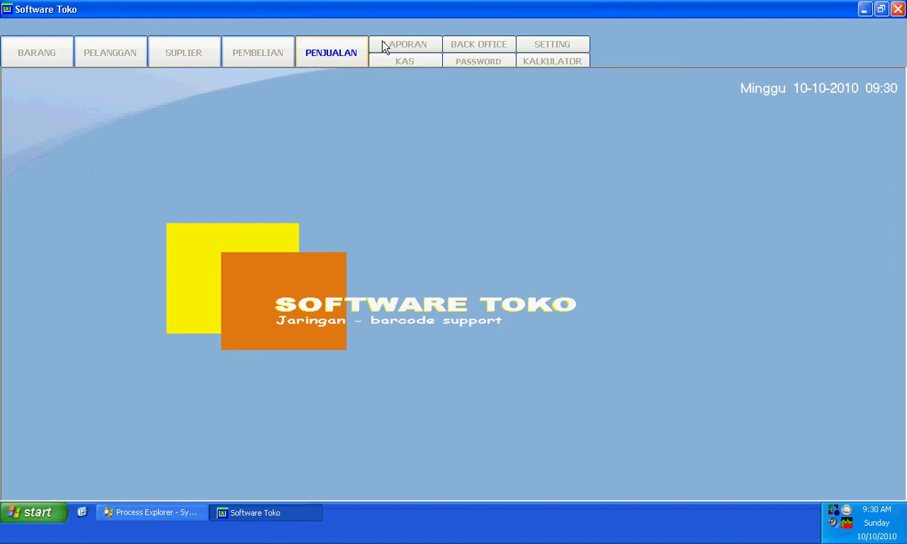
Step: Check that the operator can open PENJUALAN and the cash register, then quit again
{"action": "left_click", "coordinate": [333, 63]}
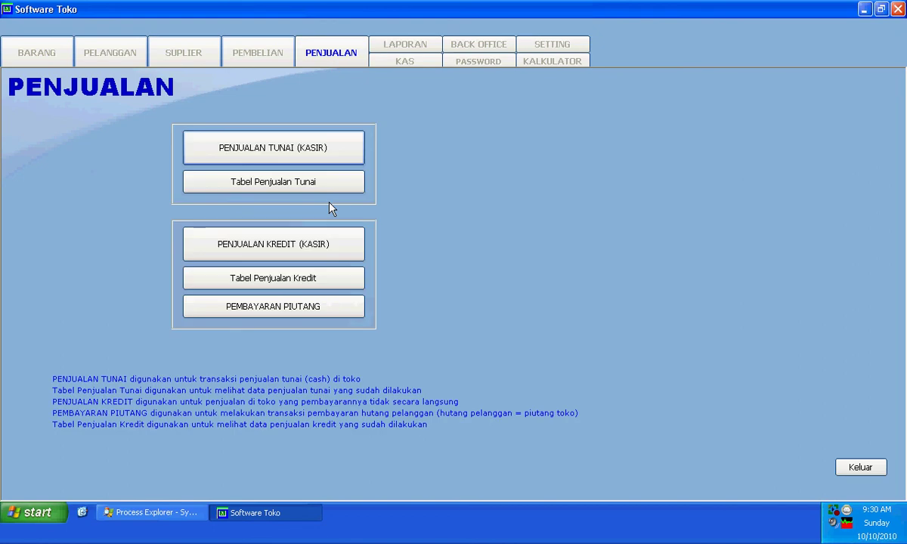
{"action": "left_click", "coordinate": [277, 147]}
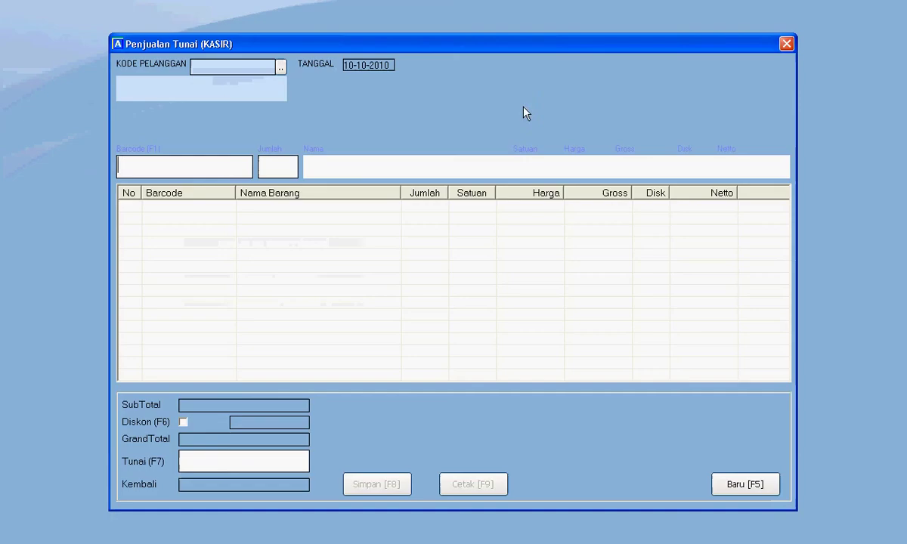
{"action": "left_click", "coordinate": [786, 44]}
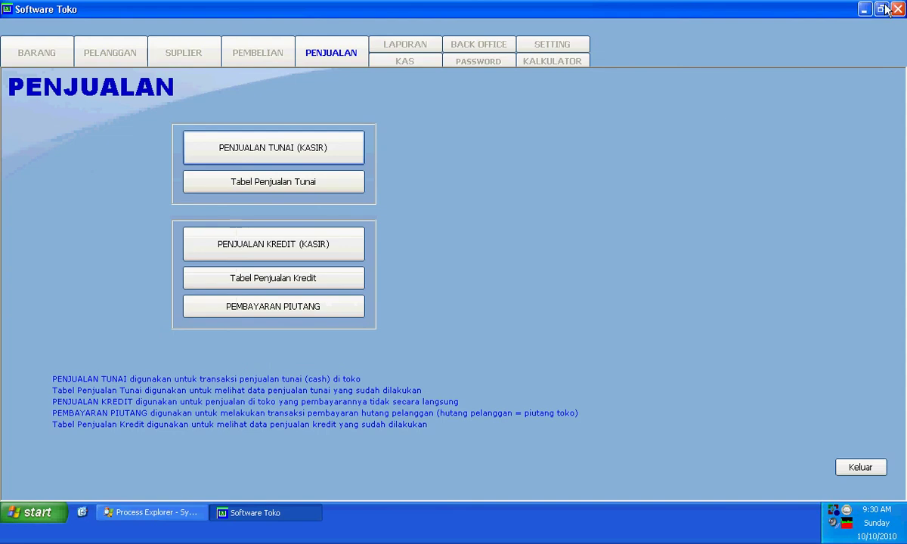
{"action": "left_click", "coordinate": [898, 9]}
{"action": "left_click", "coordinate": [400, 307]}
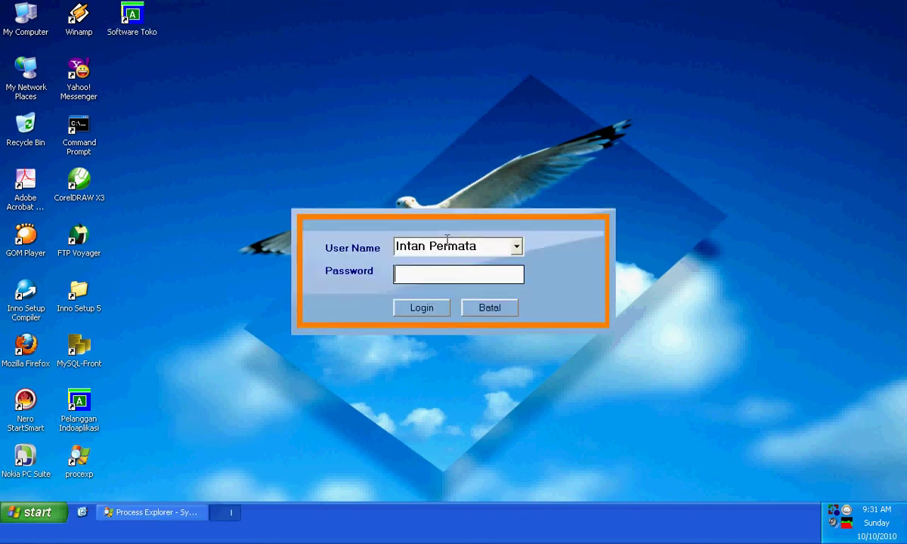
Step: Log back in as Master and dismiss the registration prompt
{"action": "left_click", "coordinate": [518, 247]}
{"action": "left_click", "coordinate": [498, 265]}
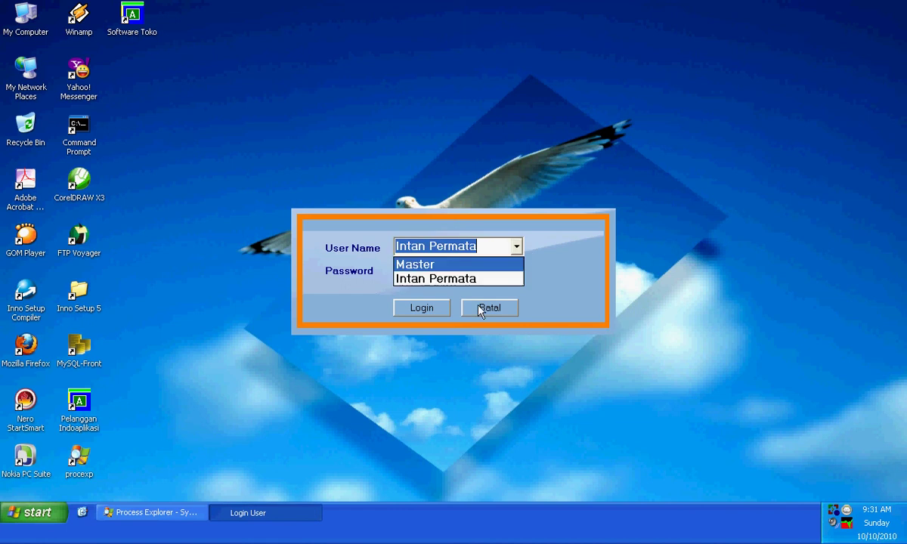
{"action": "left_click", "coordinate": [416, 308]}
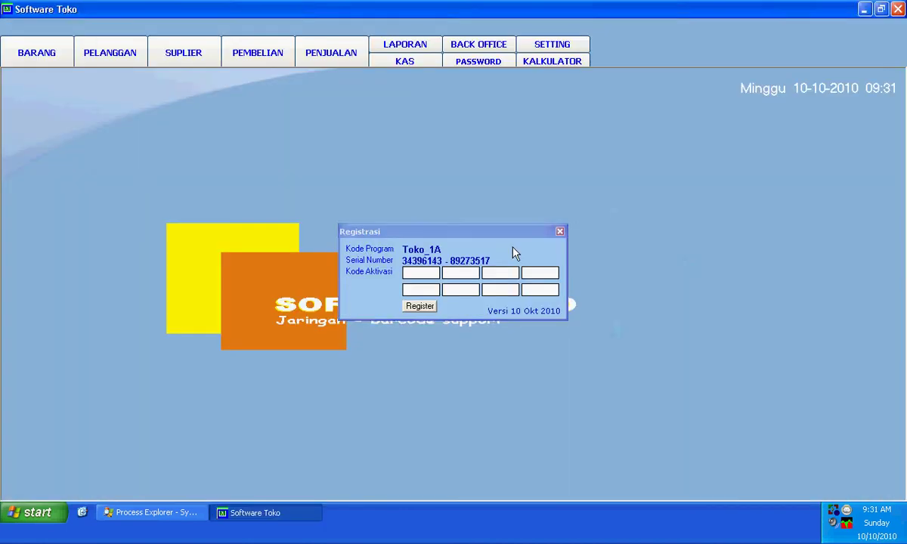
{"action": "left_click", "coordinate": [560, 231]}
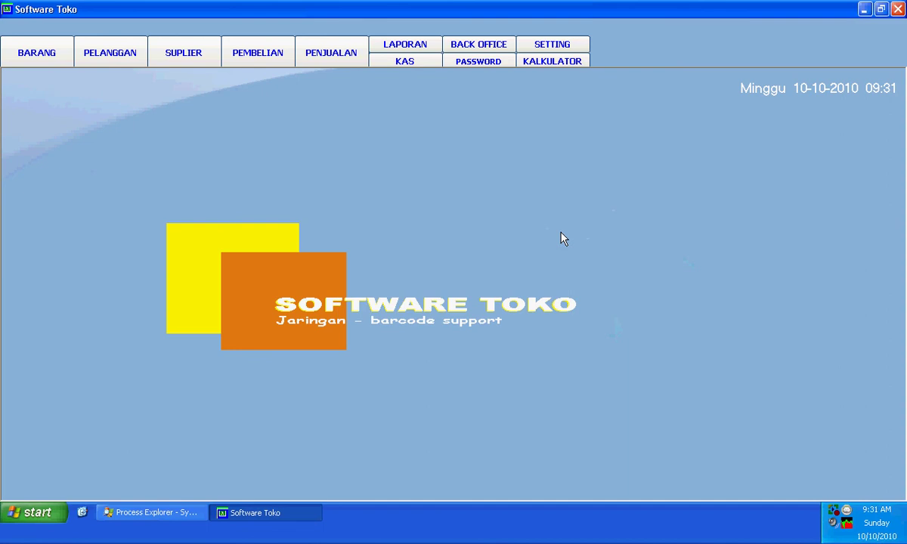